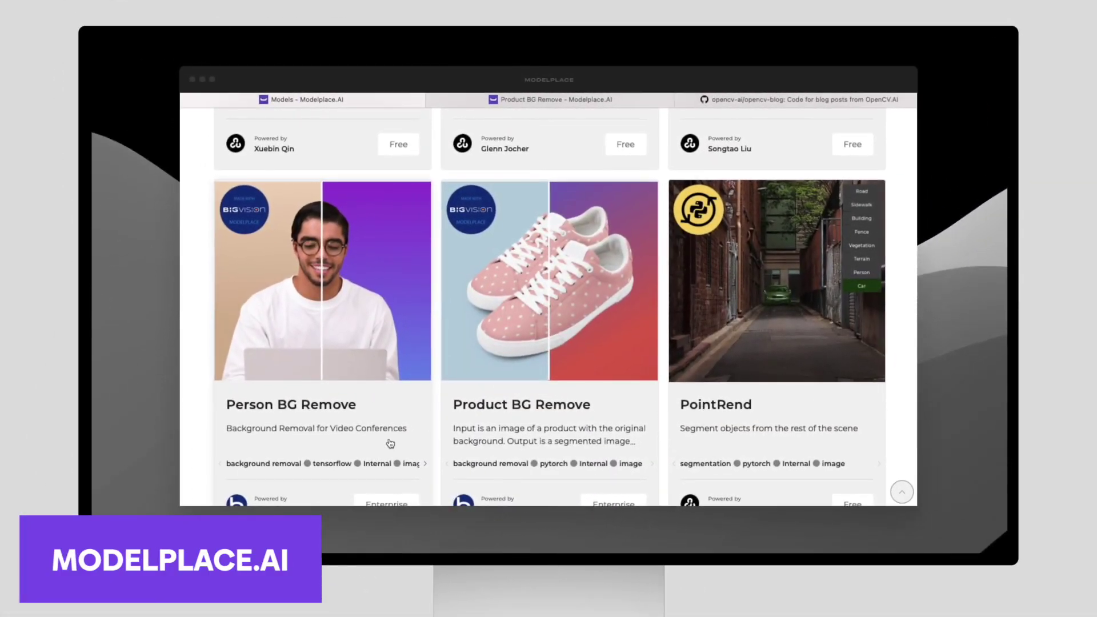
# - Open the Person BG Remove model and bring up its test-image upload area
pyautogui.click(345, 380)
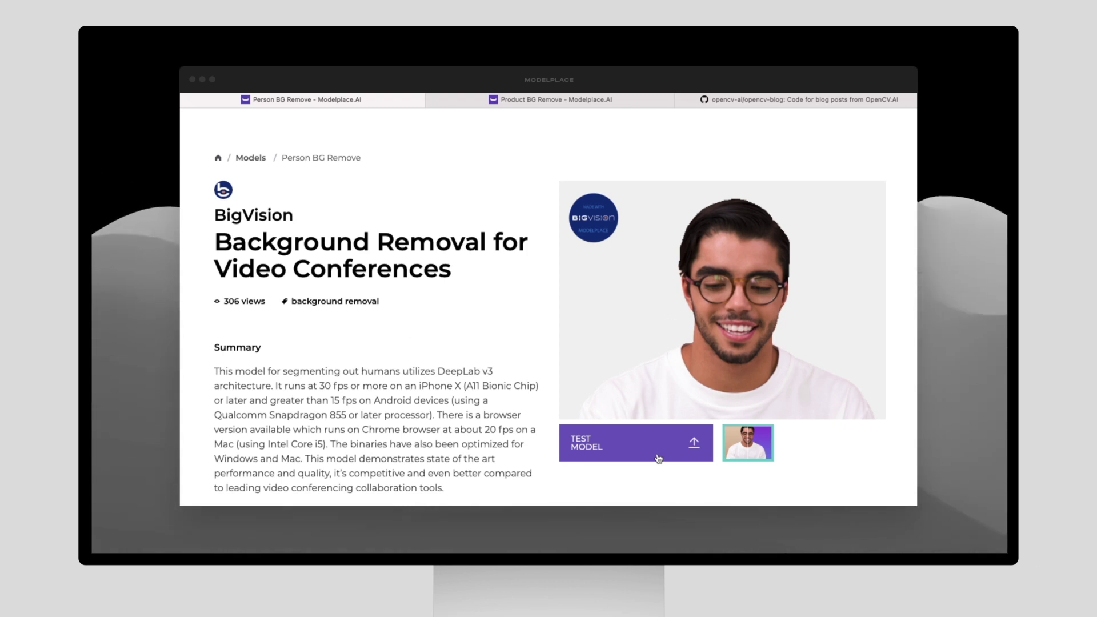
pyautogui.click(659, 458)
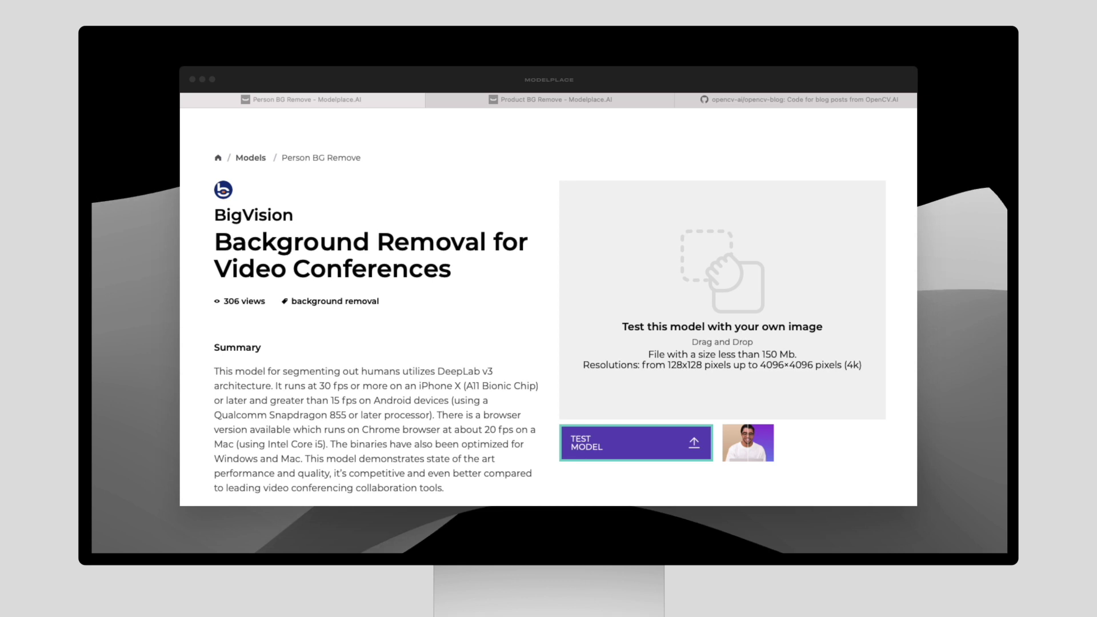
# - Preview the man-who-wears-many-hats photo and upload it to the Person BG Remove test area
pyautogui.moveTo(428, 398); pyautogui.dragTo(186, 233)
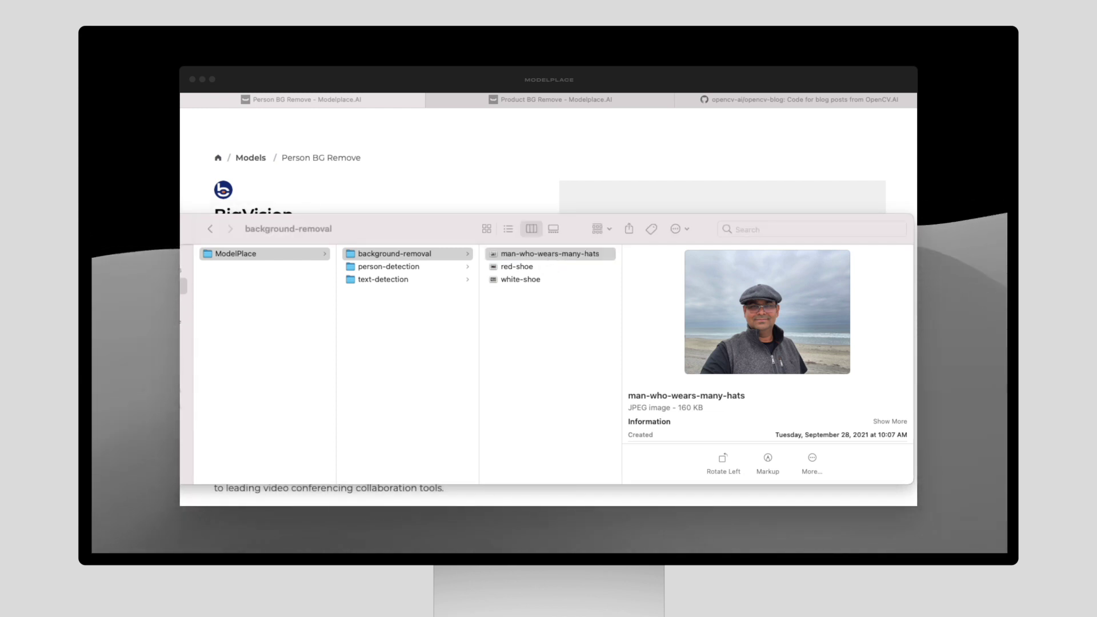
pyautogui.press('space')
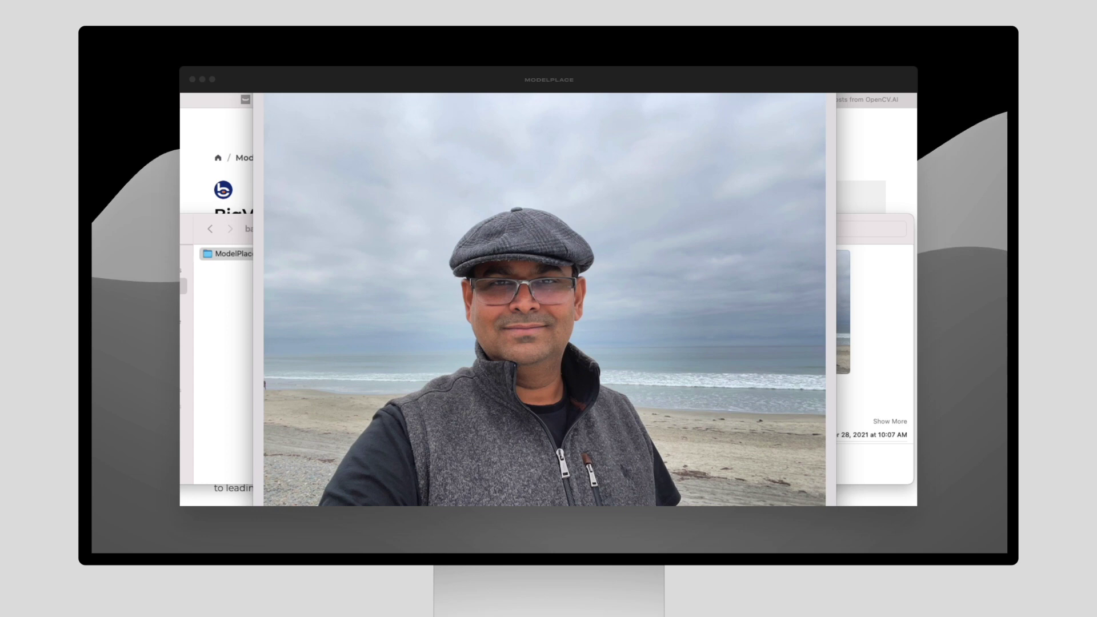
pyautogui.press('space')
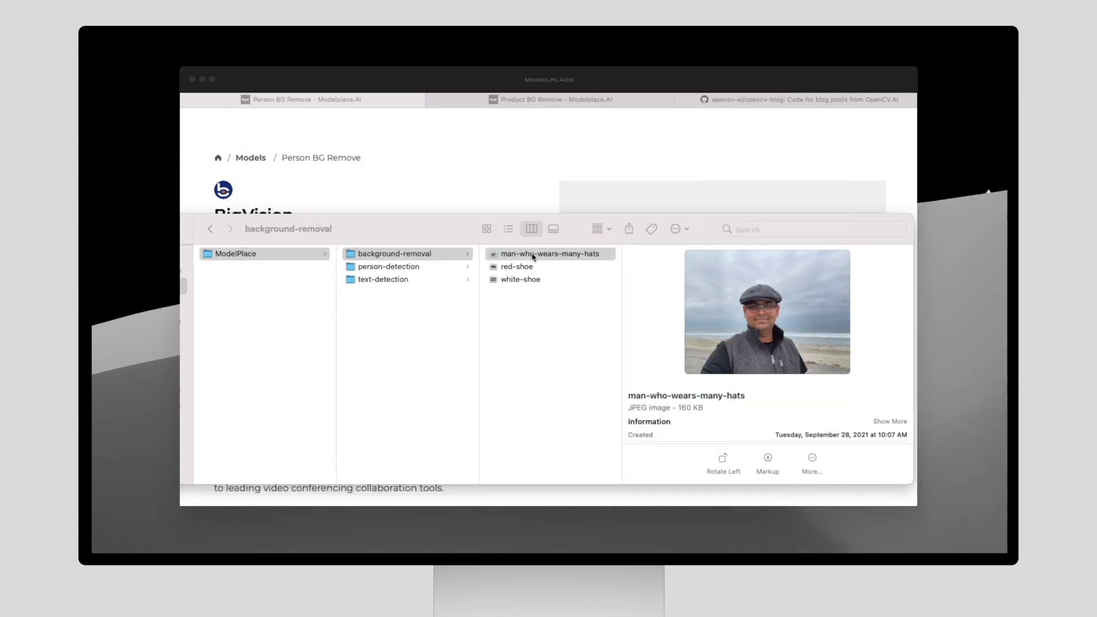
pyautogui.moveTo(534, 260); pyautogui.dragTo(649, 211)
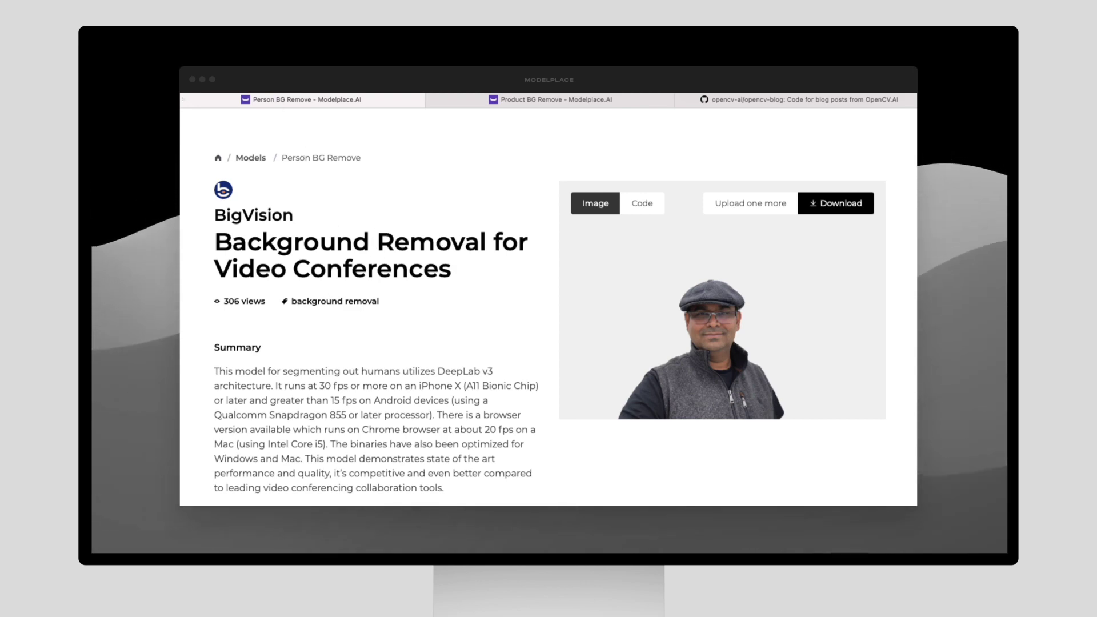
# - Return to the Models marketplace list once the background-removed result appears
pyautogui.hotkey('alt', 'Left')
# - Open the Product BG Remove model and show its test-image upload area
pyautogui.scroll(-6, 399, 290)
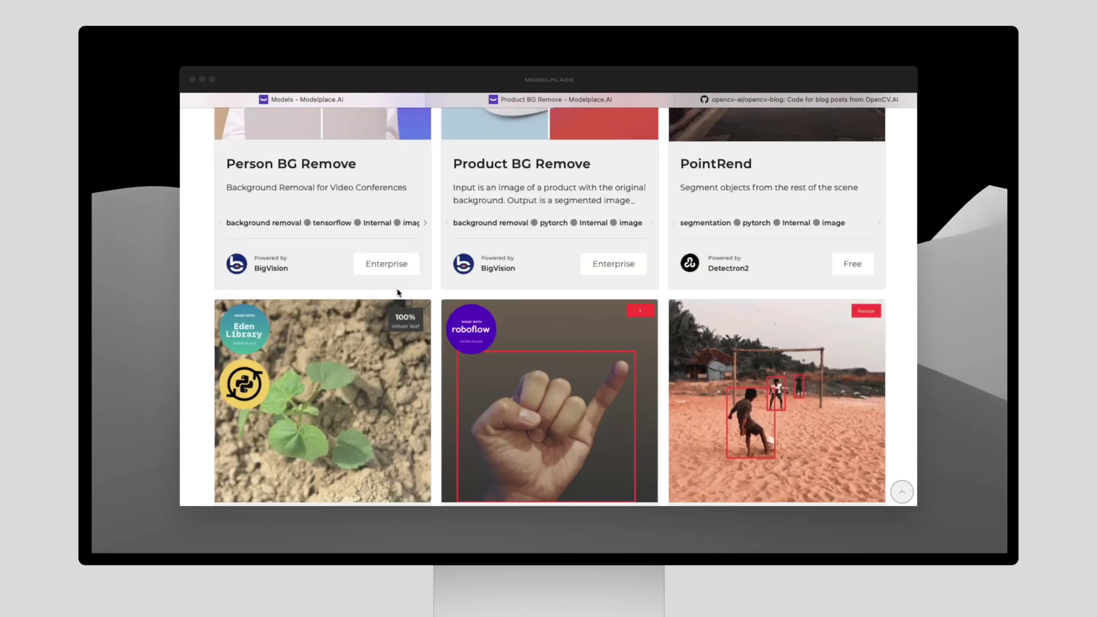
pyautogui.scroll(2, 398, 293)
pyautogui.scroll(2, 434, 288)
pyautogui.click(521, 295)
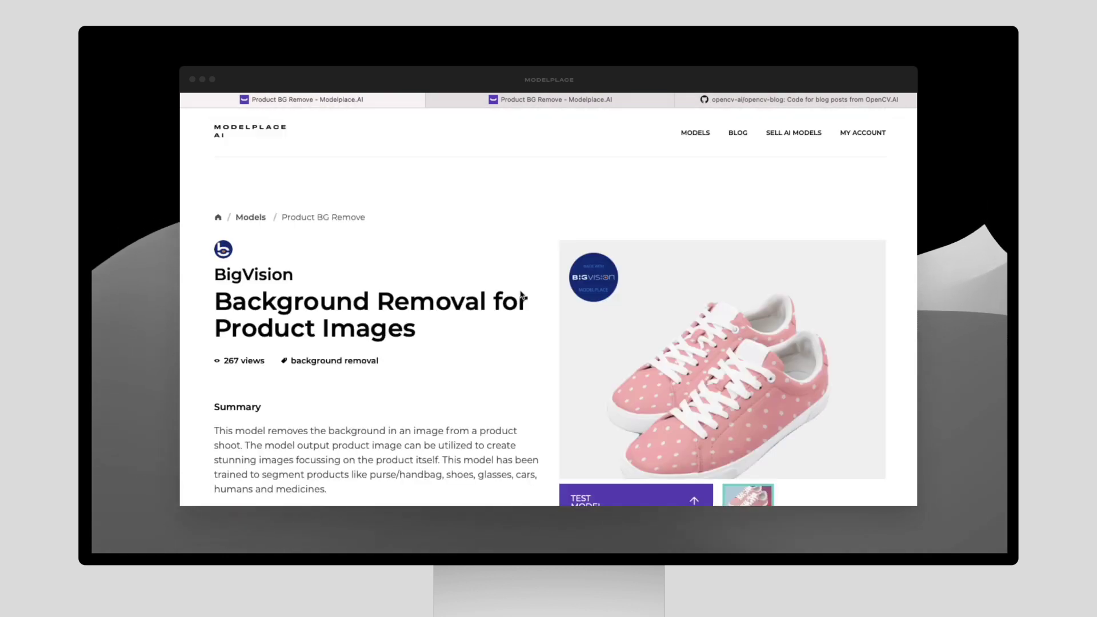
pyautogui.scroll(-2, 549, 355)
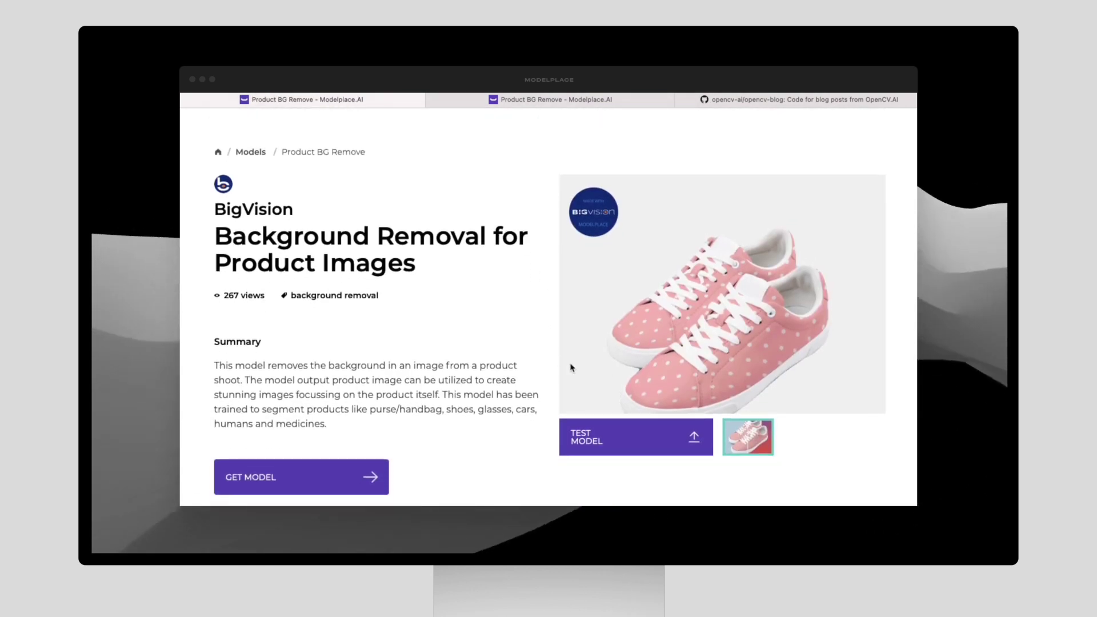
pyautogui.click(602, 435)
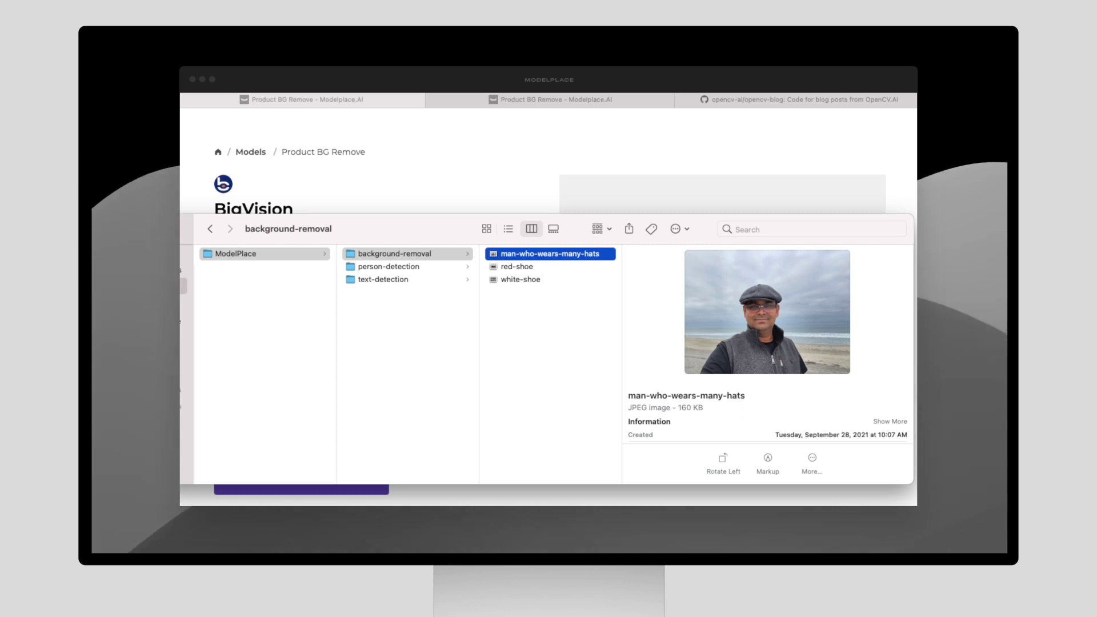
# - Upload the red-shoe photo to Product BG Remove and view the background-removed shoe
pyautogui.click(522, 267)
pyautogui.moveTo(524, 267); pyautogui.dragTo(639, 191)
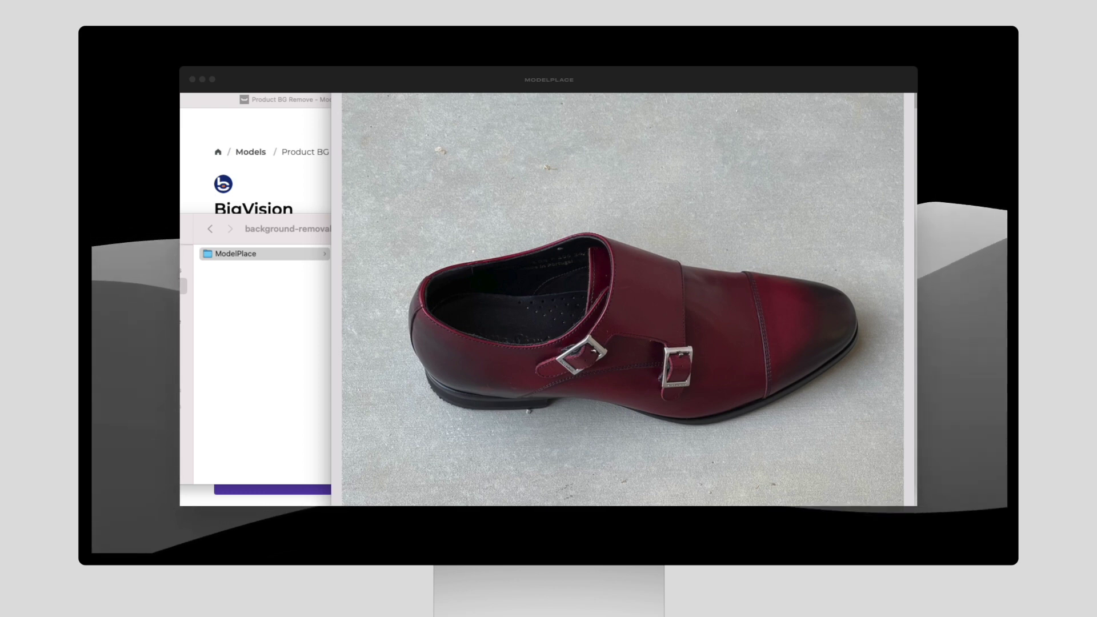
pyautogui.press('space')
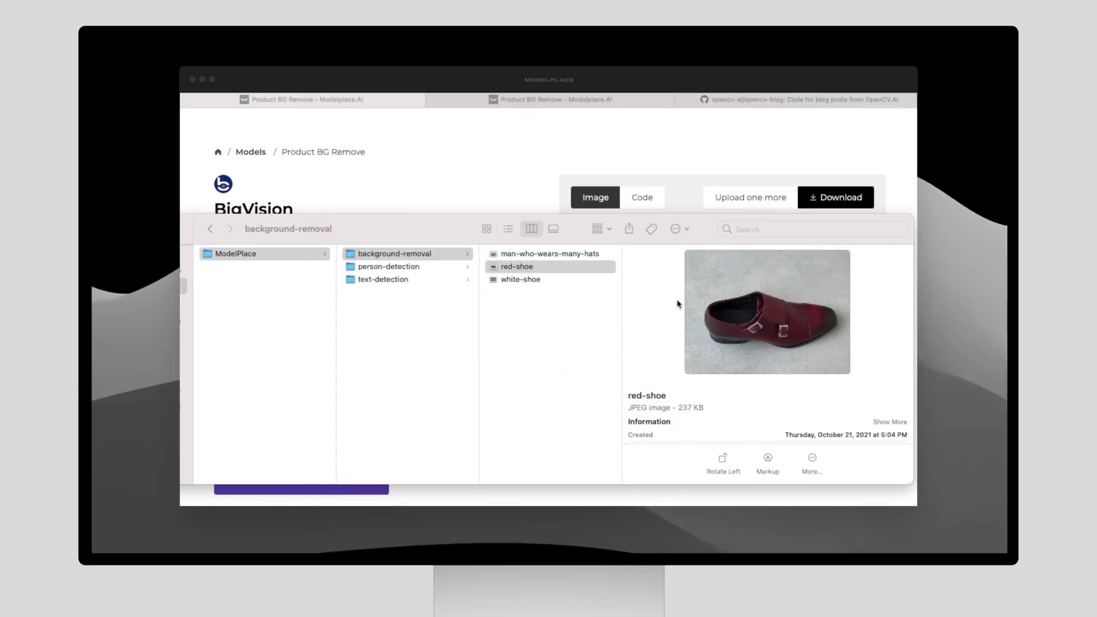
pyautogui.click(649, 173)
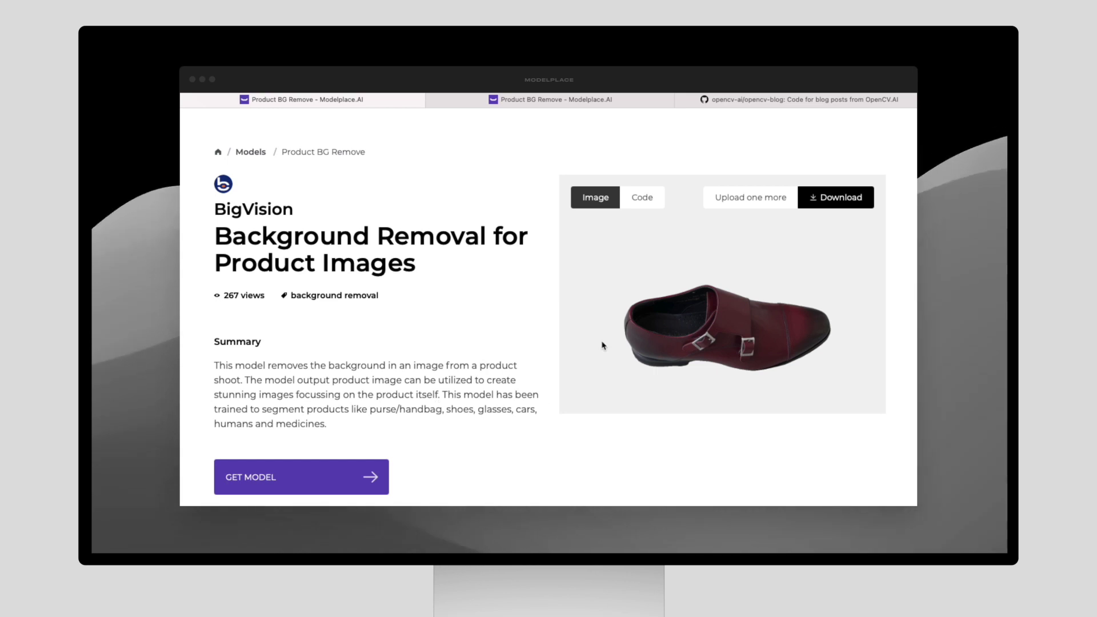
# - Reset the demo and upload the white-shoe photo for background removal
pyautogui.click(739, 198)
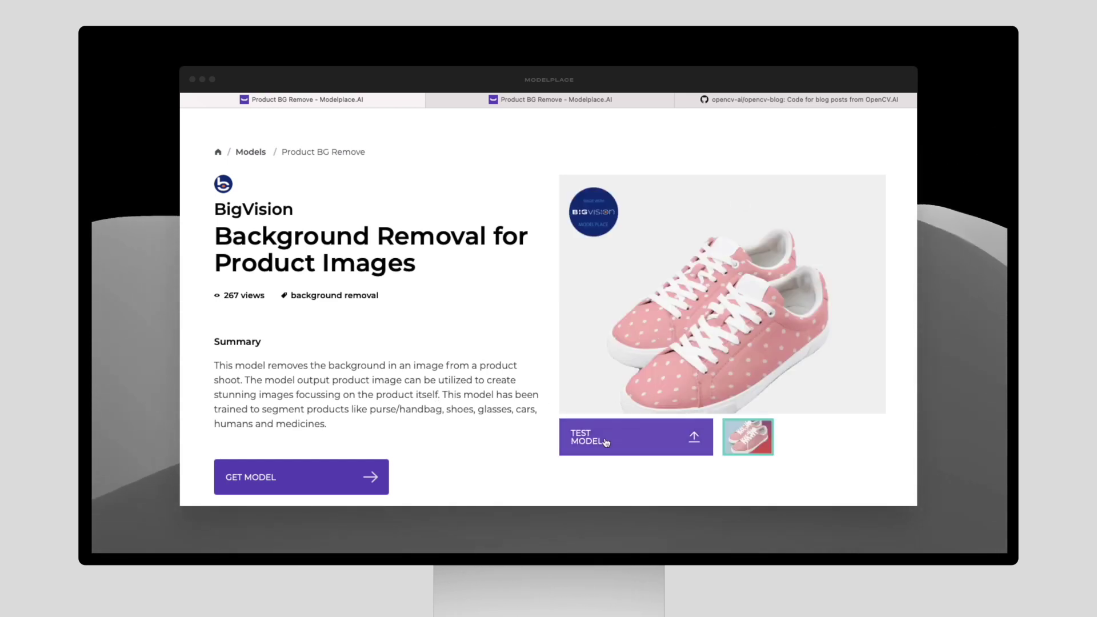
pyautogui.click(629, 437)
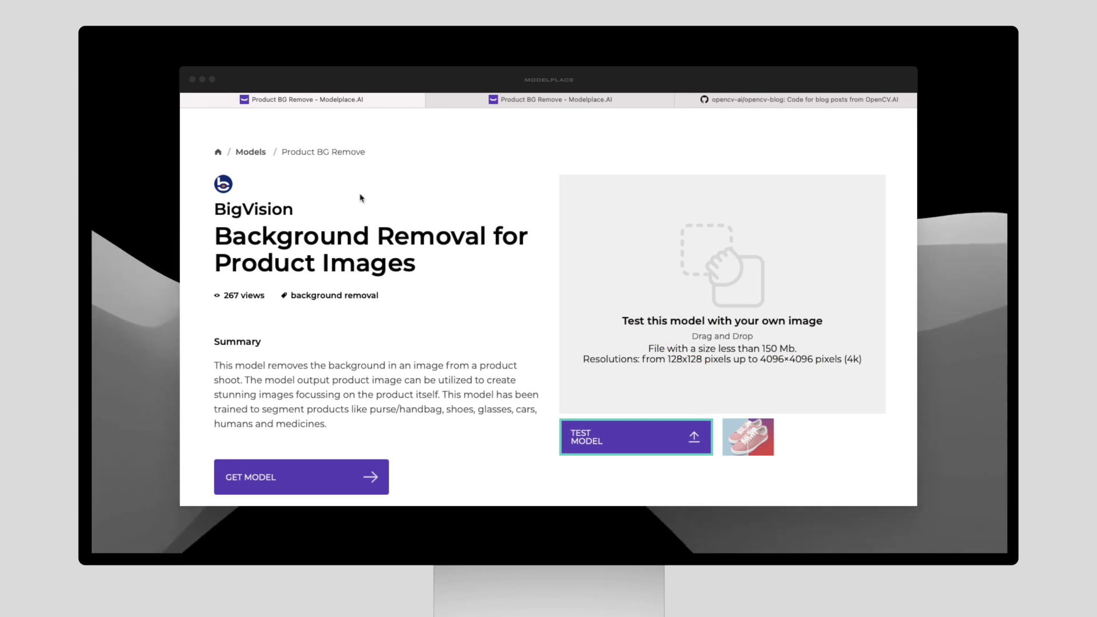
pyautogui.moveTo(517, 280); pyautogui.dragTo(651, 209)
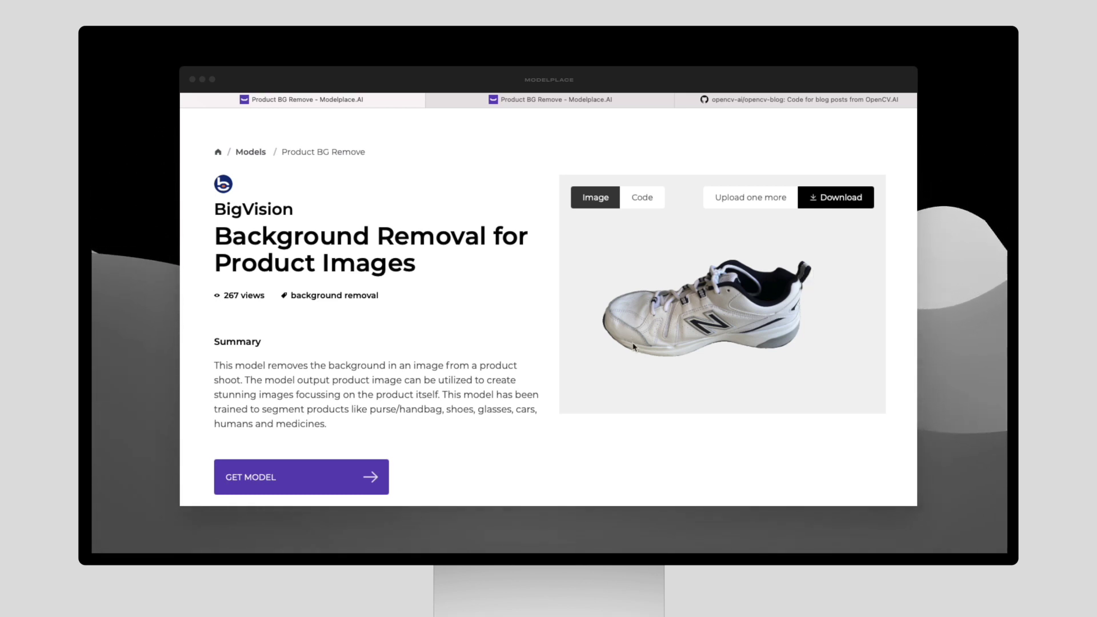
pyautogui.click(711, 377)
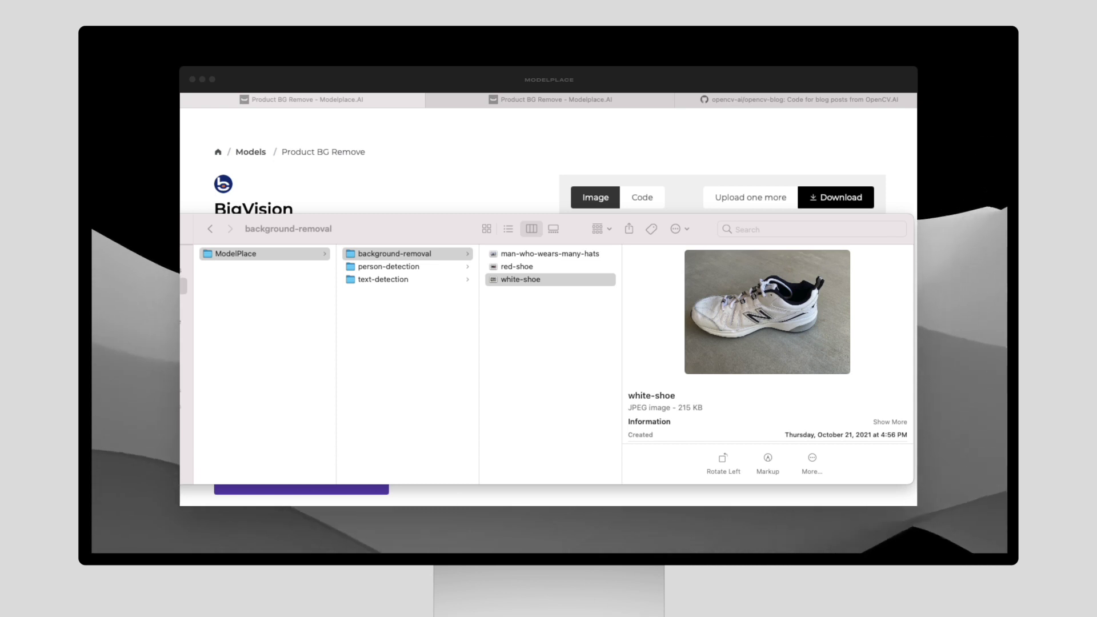
pyautogui.doubleClick(520, 279)
pyautogui.moveTo(472, 158); pyautogui.dragTo(461, 96)
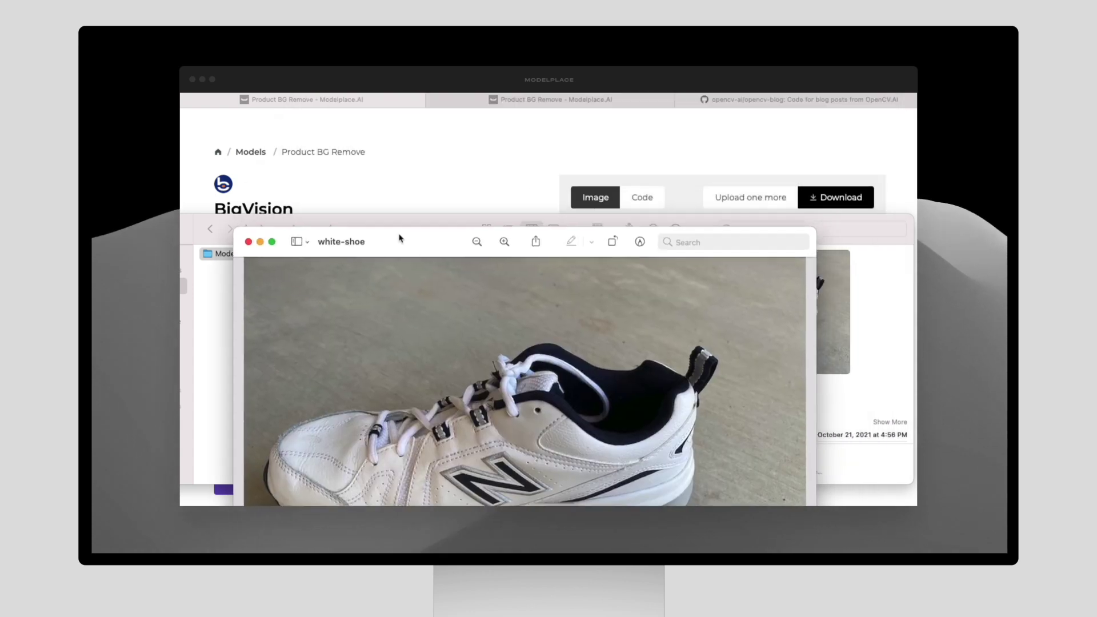
pyautogui.moveTo(399, 238); pyautogui.dragTo(407, 401)
pyautogui.click(451, 189)
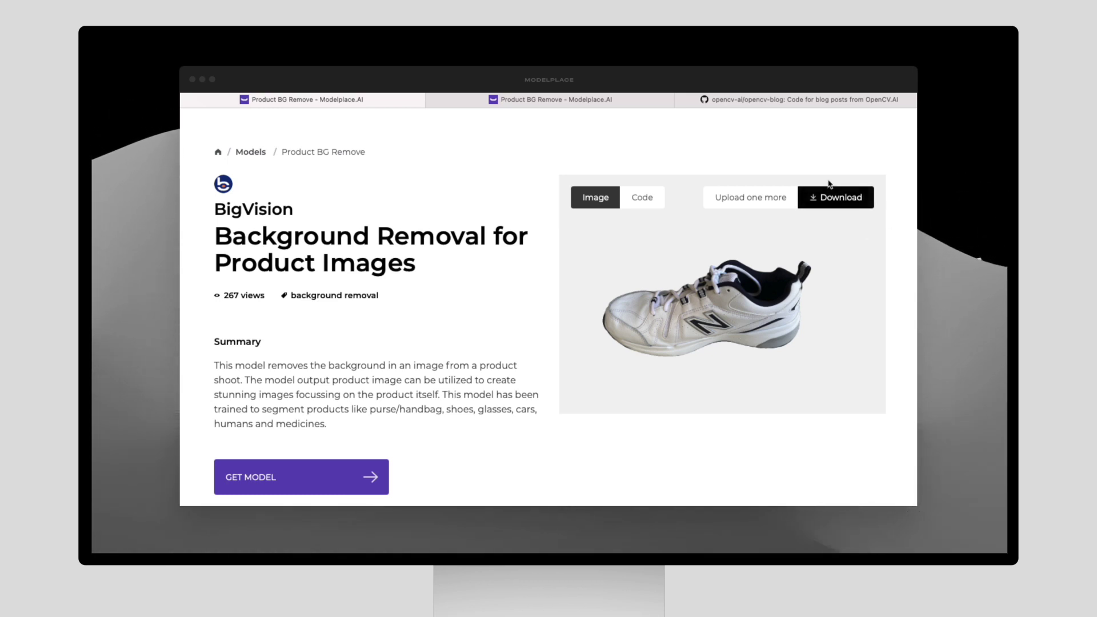
# - Switch to the opencv-ai/opencv-blog GitHub repository tab
pyautogui.click(736, 102)
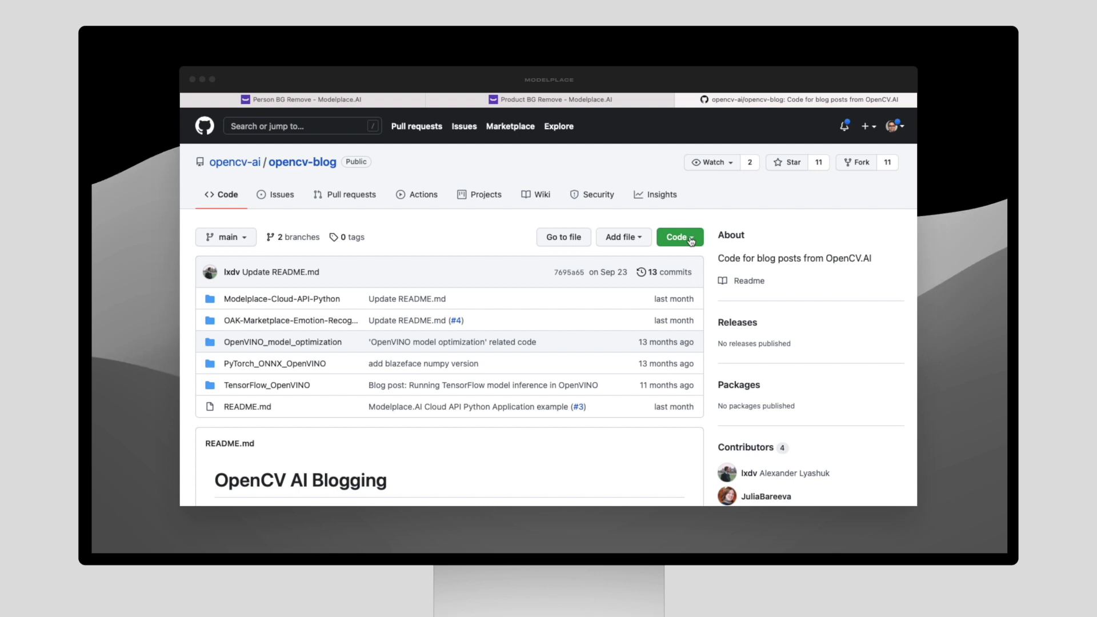
# - Copy the opencv-blog repository's HTTPS clone URL from the Code menu
pyautogui.click(690, 238)
pyautogui.click(629, 308)
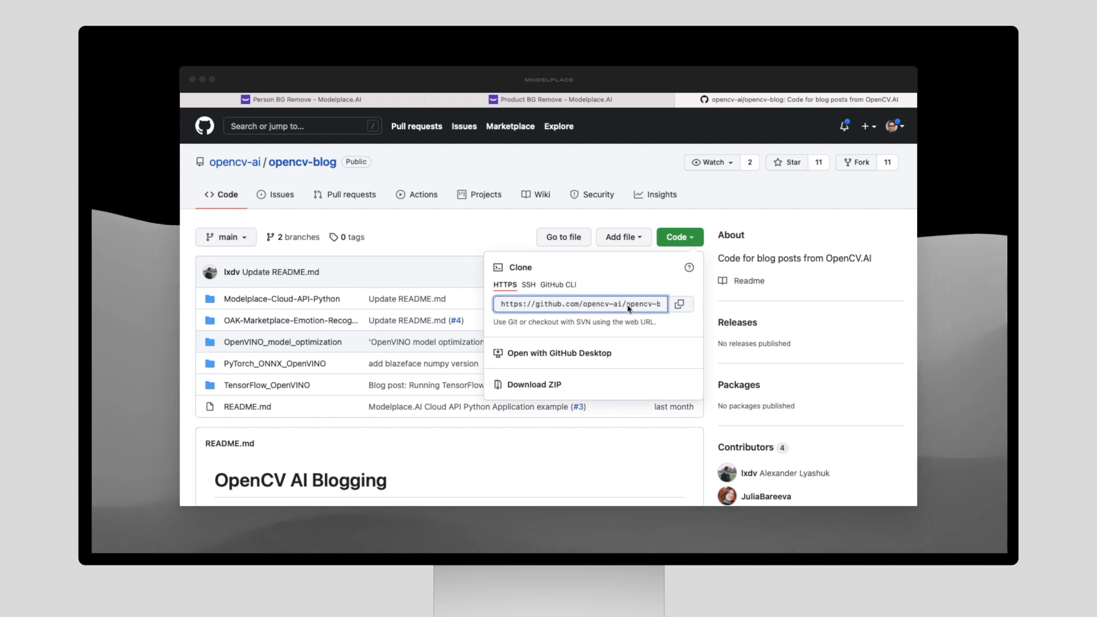
pyautogui.click(680, 305)
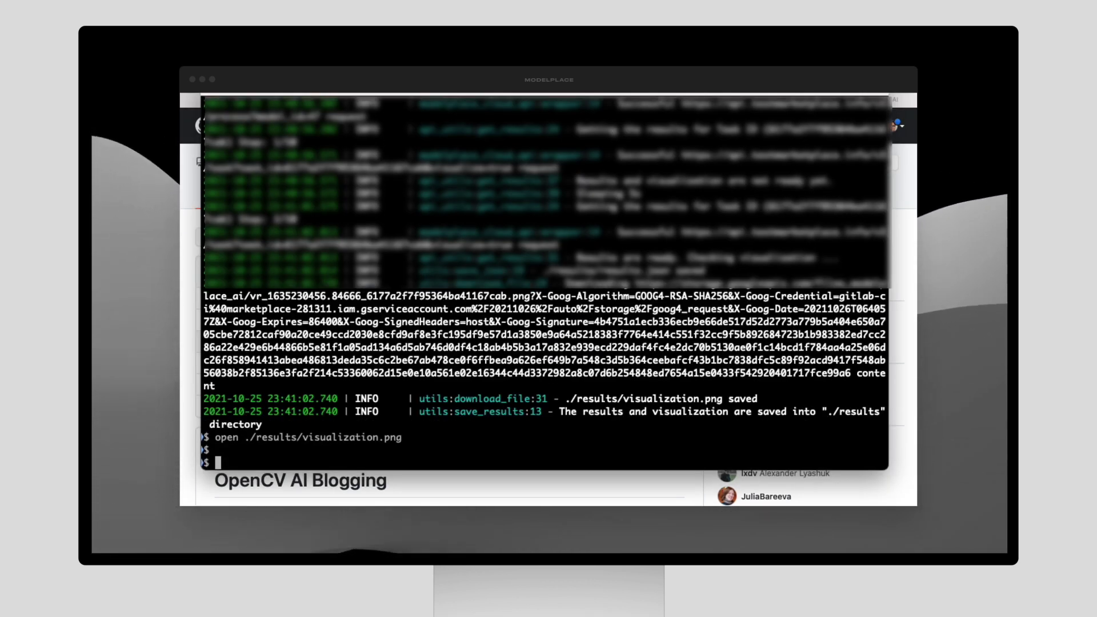
# - Clear the terminal, compose a git clone command with the pasted URL, then erase it
pyautogui.write('ar')
pyautogui.press('Return')
pyautogui.press('super+v')
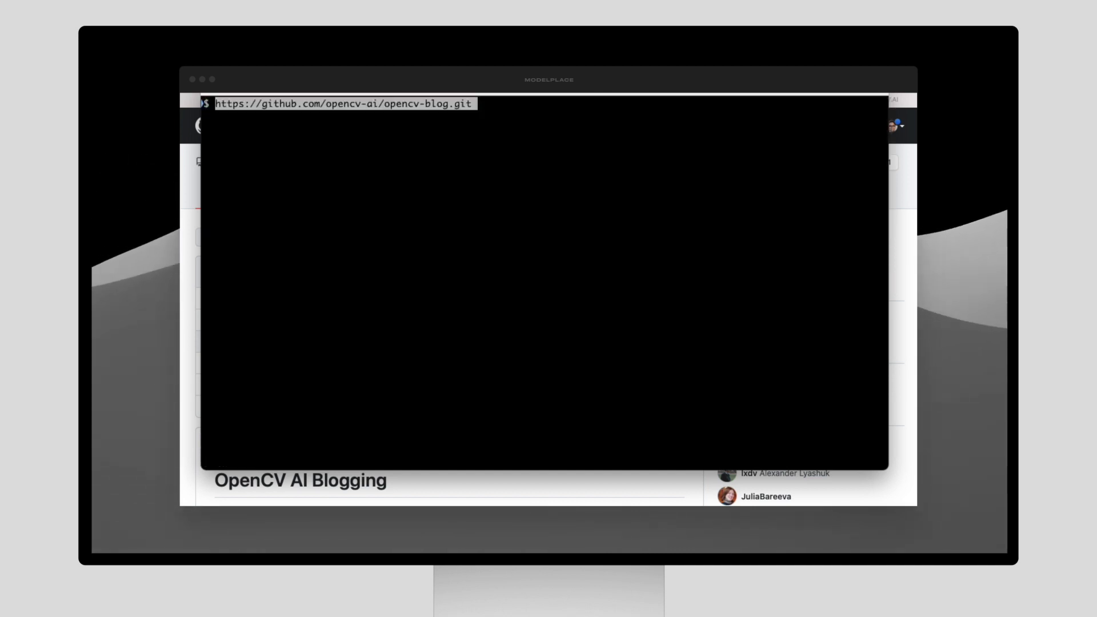
pyautogui.write('gi')
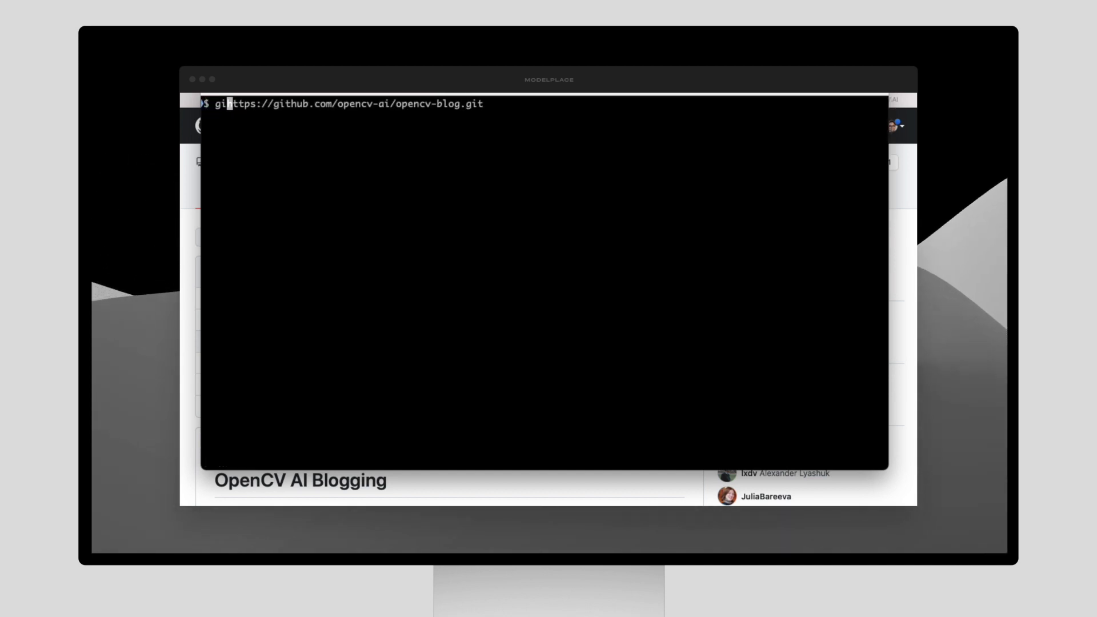
pyautogui.write('t clone')
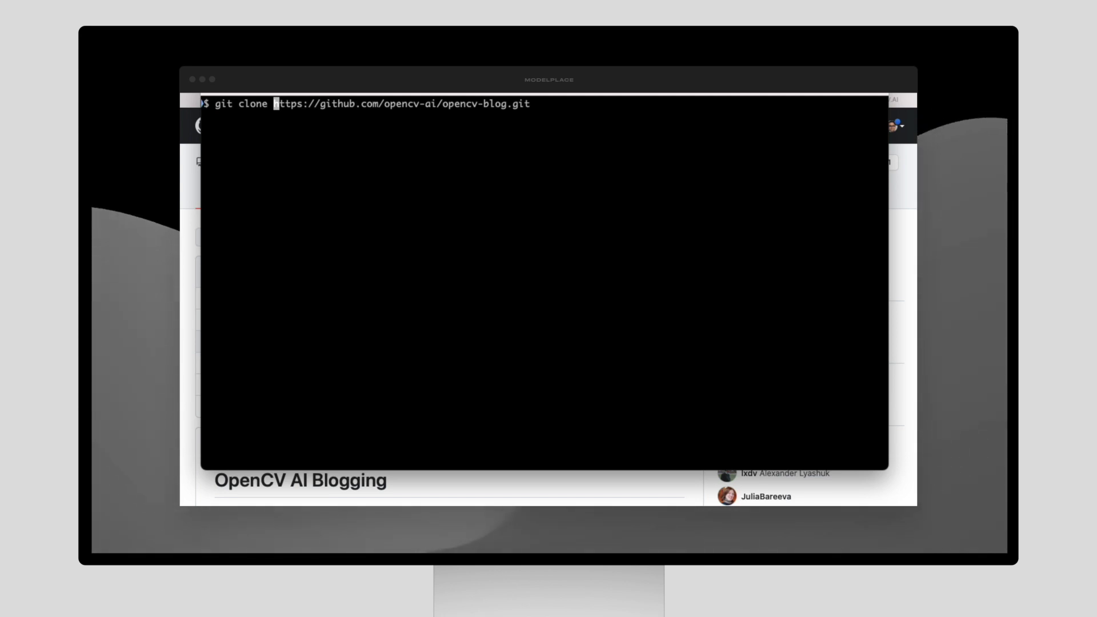
pyautogui.hotkey('ctrl', 'k')
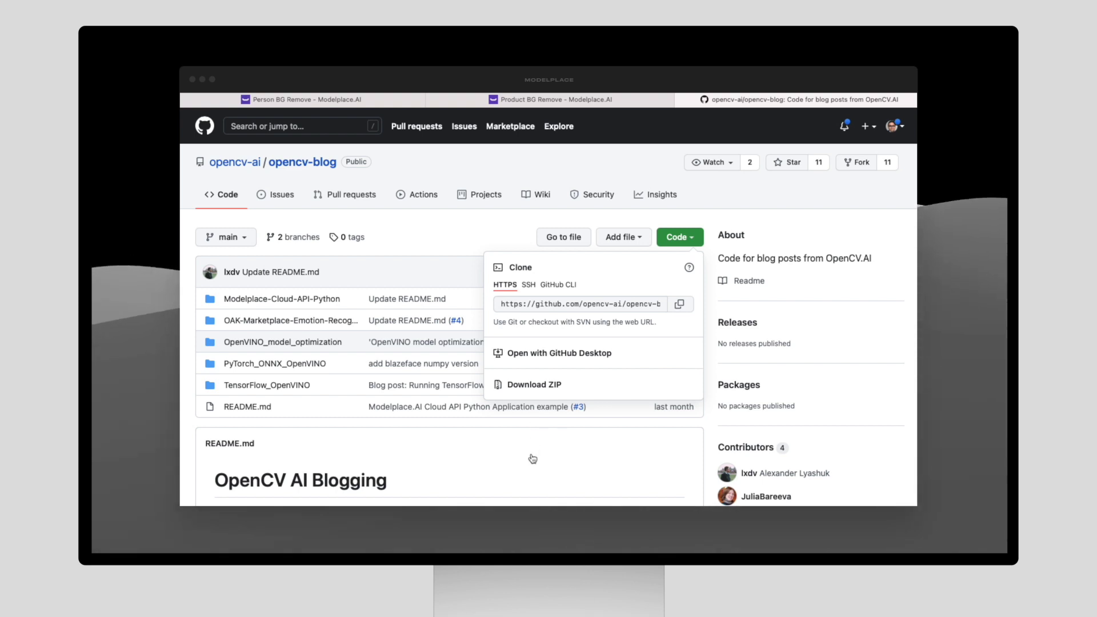
# - Open the Modelplace-Cloud-API-Python folder and highlight the README's pip install requirements command
pyautogui.click(532, 459)
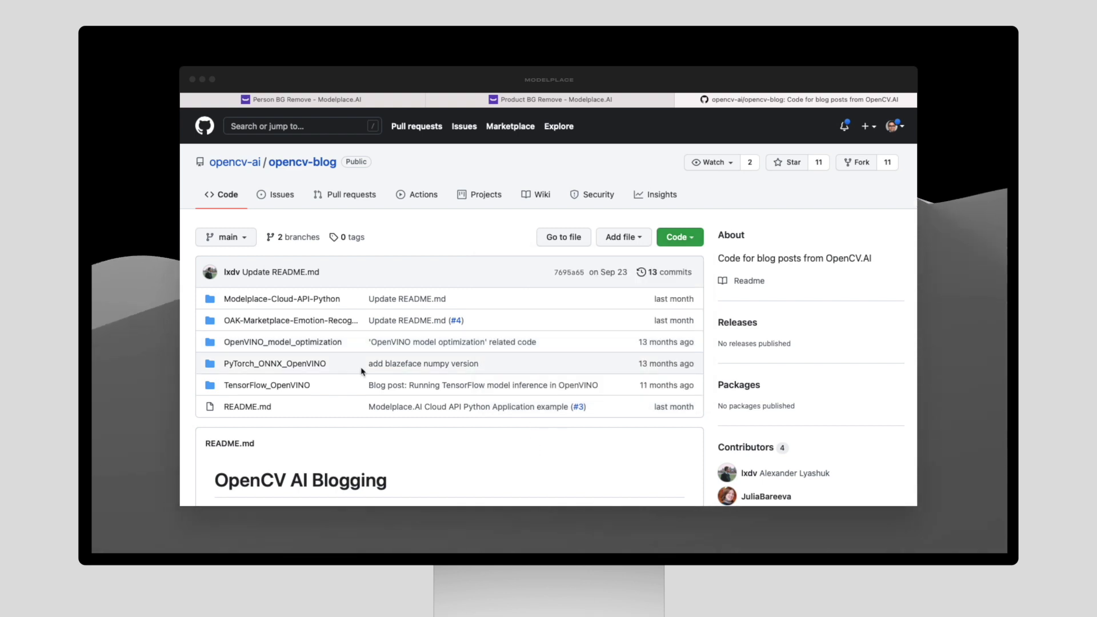
pyautogui.click(307, 299)
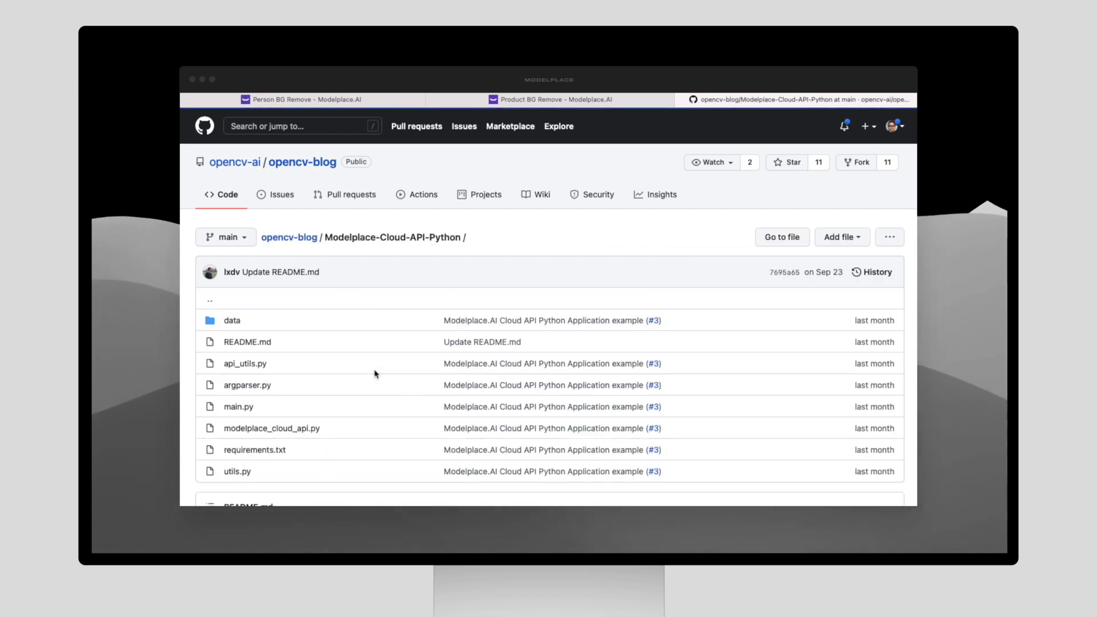
pyautogui.scroll(-1, 372, 372)
pyautogui.scroll(-10, 375, 373)
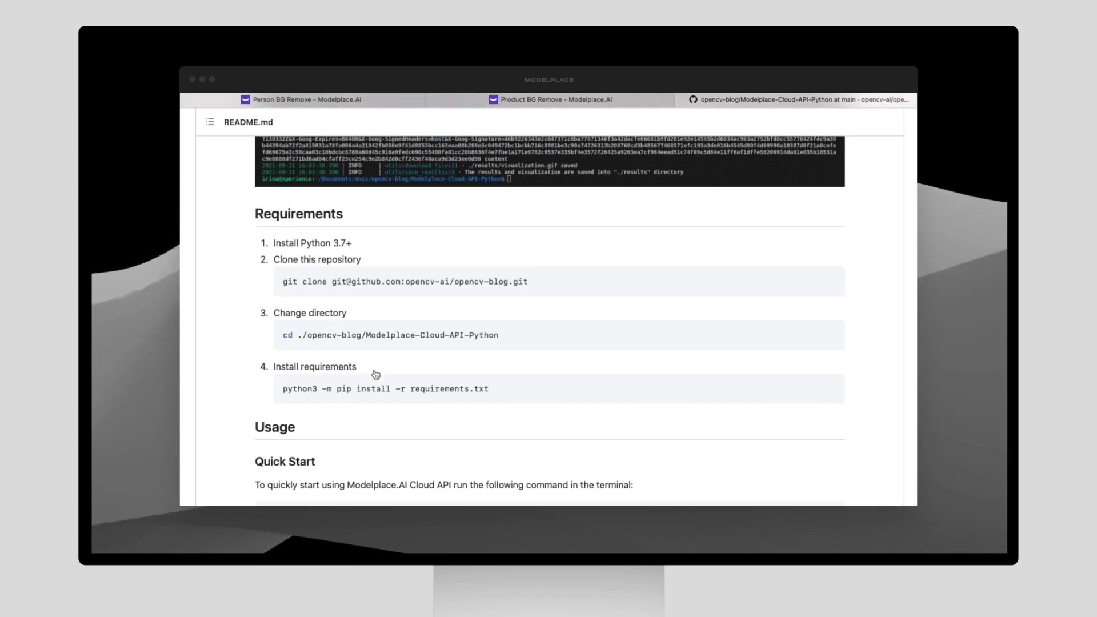
pyautogui.scroll(2, 375, 374)
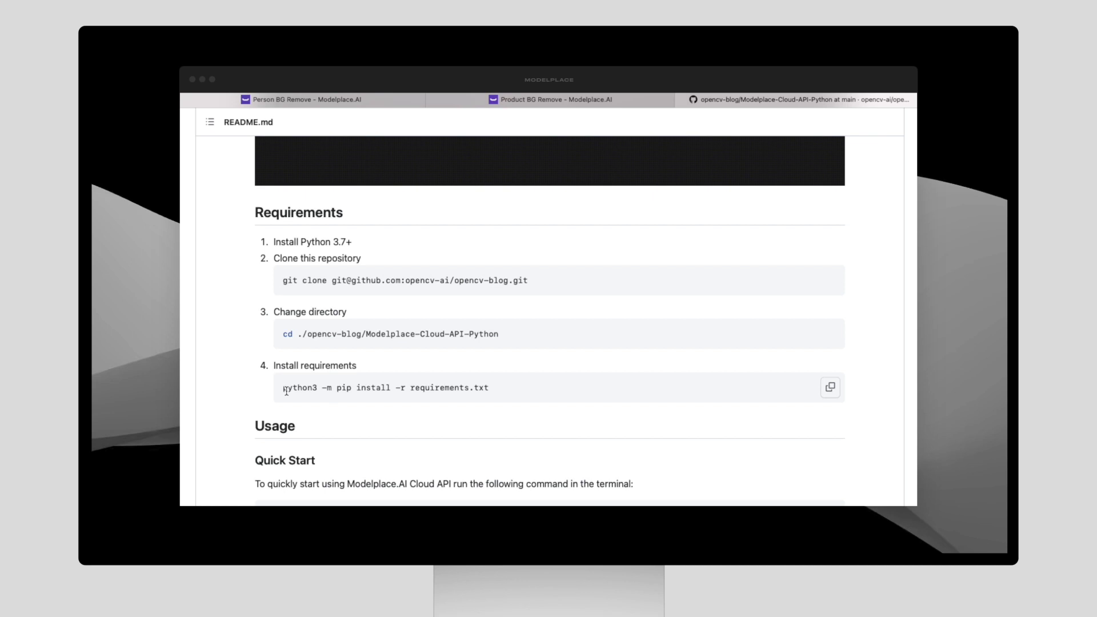
pyautogui.moveTo(284, 391); pyautogui.dragTo(490, 393)
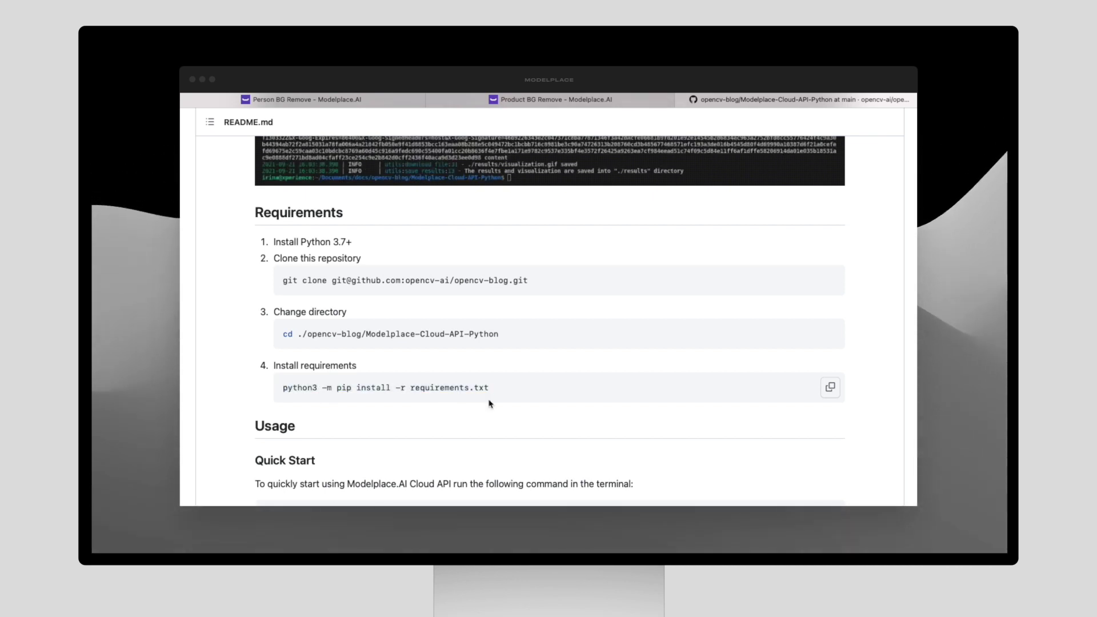
pyautogui.press('super+equal')
pyautogui.press('super+equal')
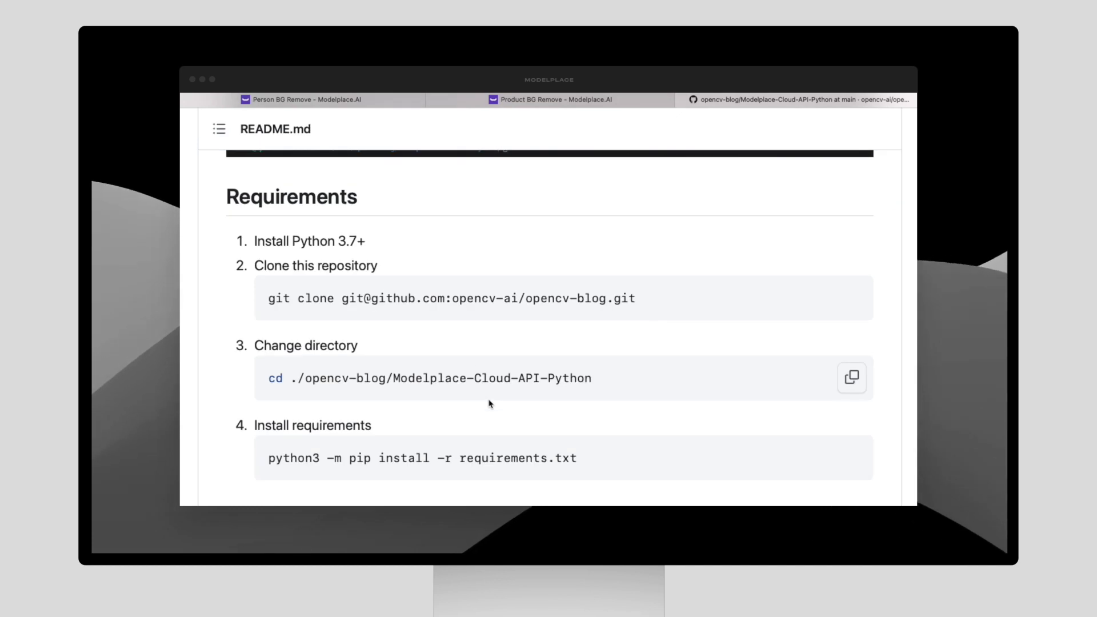
# - Highlight the Quick Start command's -e <EMAIL>, -p <PASSWORD> and -i <MODEL_ID> arguments
pyautogui.scroll(-2, 489, 403)
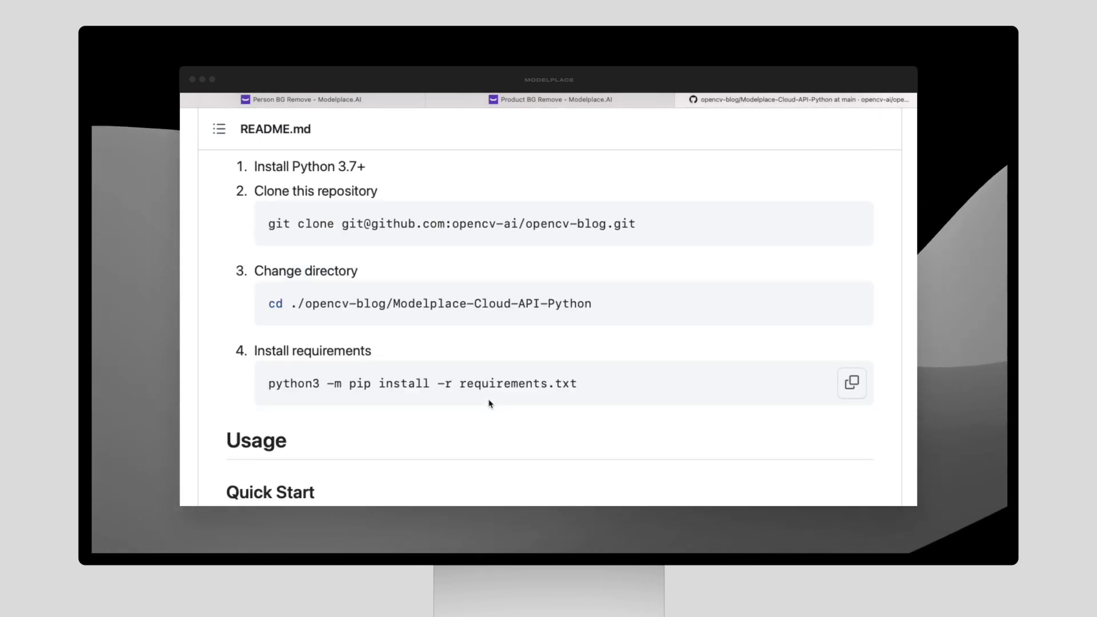
pyautogui.scroll(-3, 488, 403)
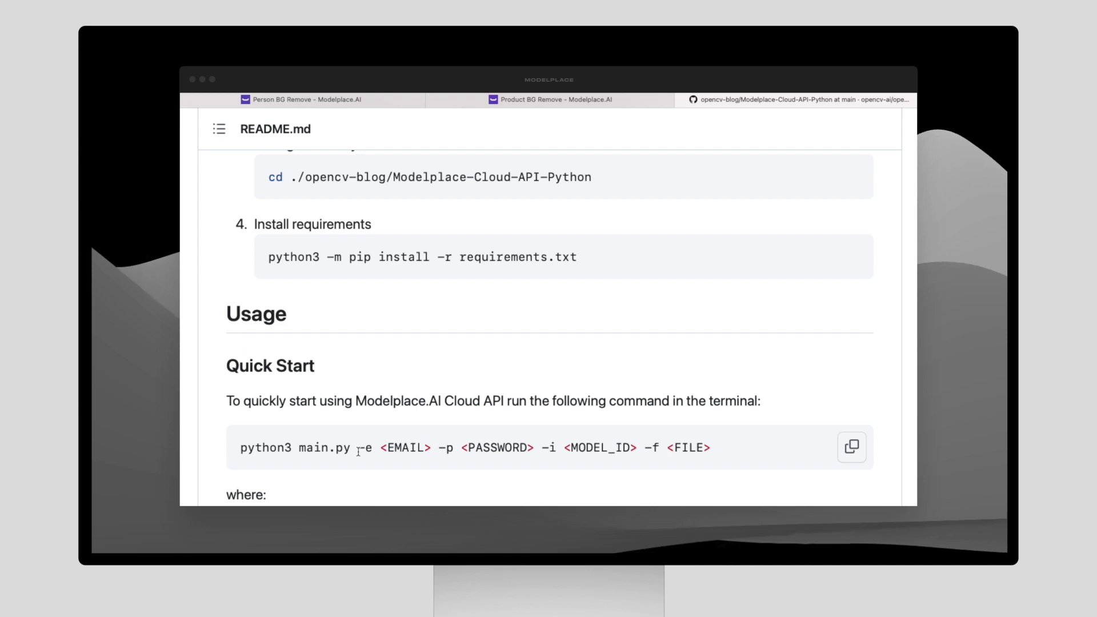
pyautogui.moveTo(358, 452); pyautogui.dragTo(398, 449)
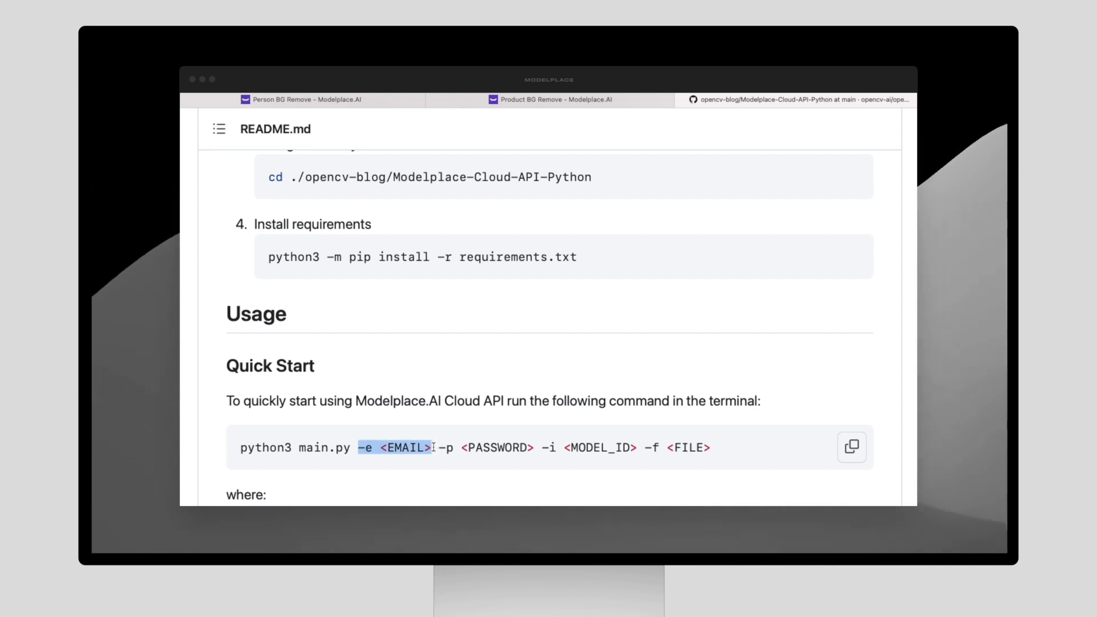
pyautogui.moveTo(442, 447); pyautogui.dragTo(539, 449)
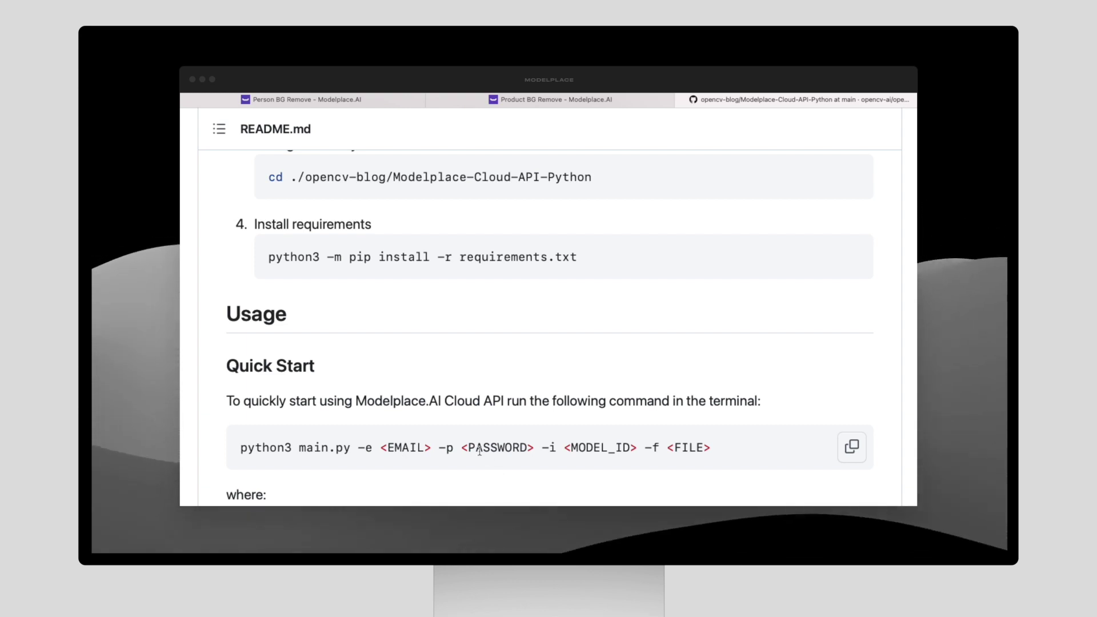
pyautogui.moveTo(543, 450); pyautogui.dragTo(710, 451)
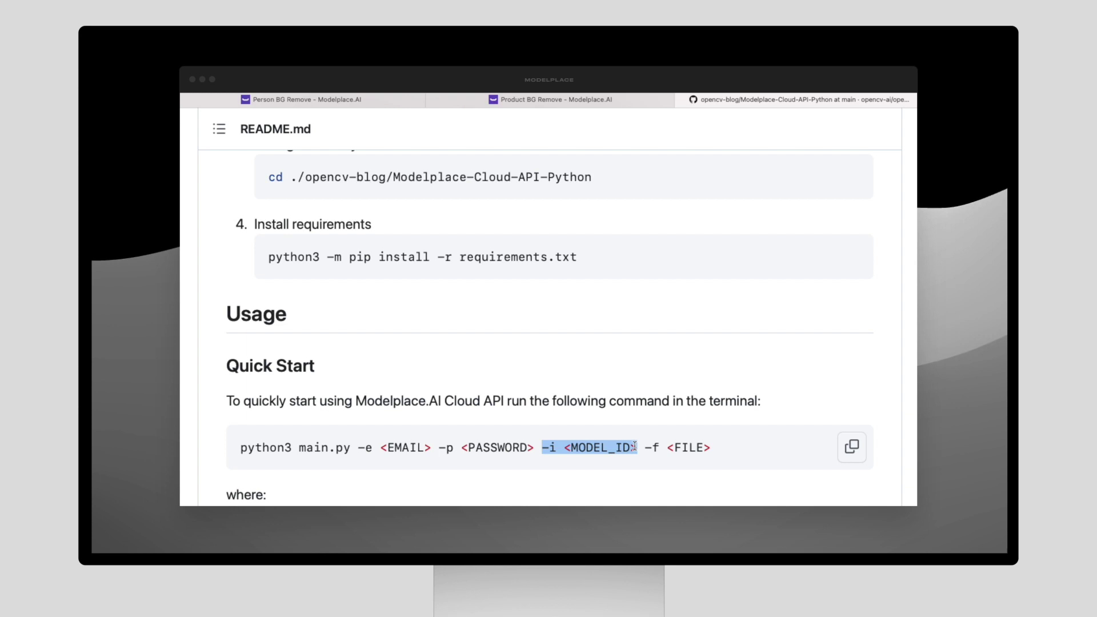
pyautogui.click(569, 101)
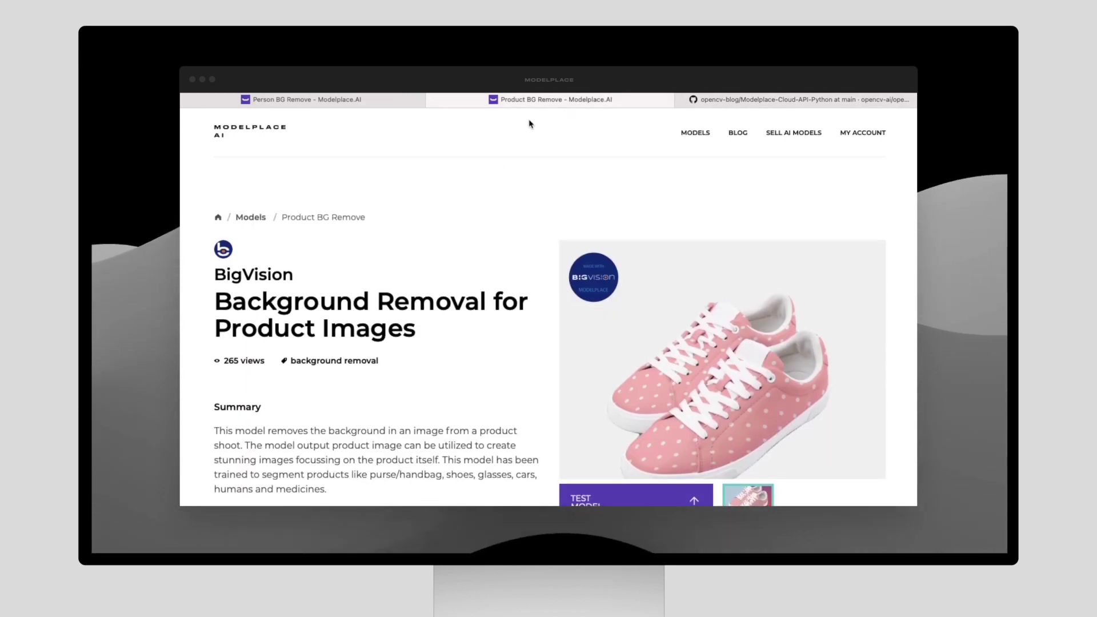
pyautogui.press('super+l')
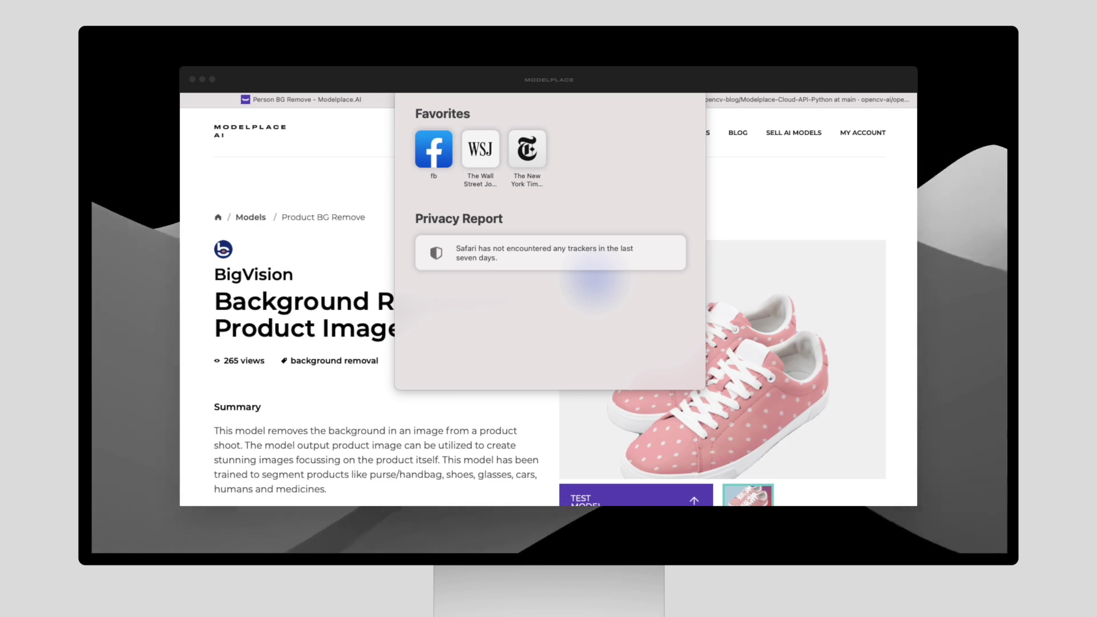
pyautogui.click(372, 235)
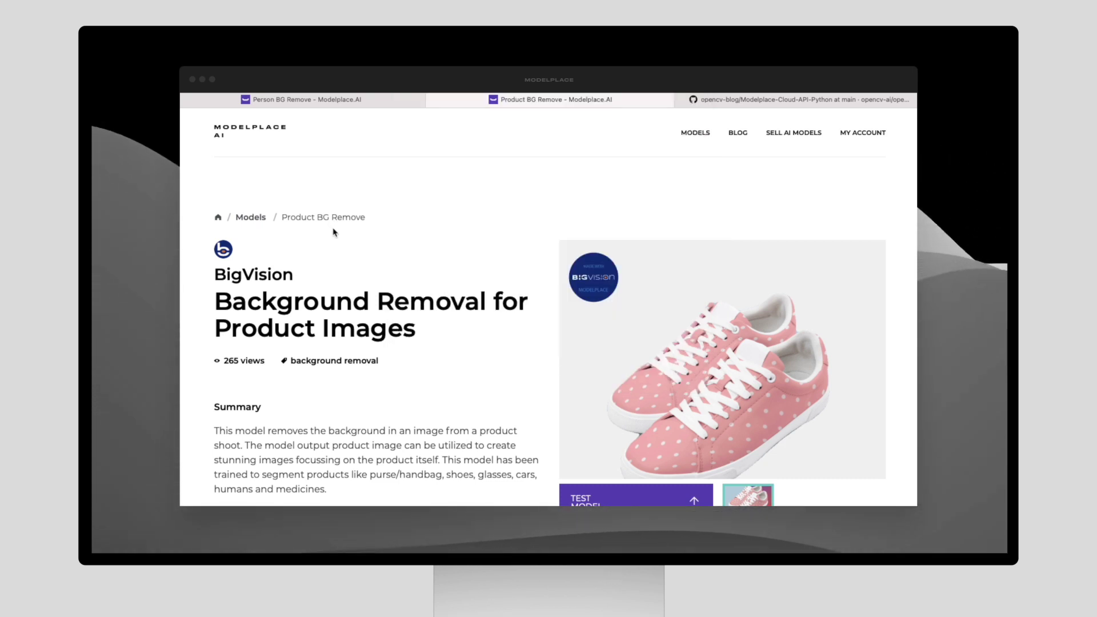
pyautogui.click(348, 103)
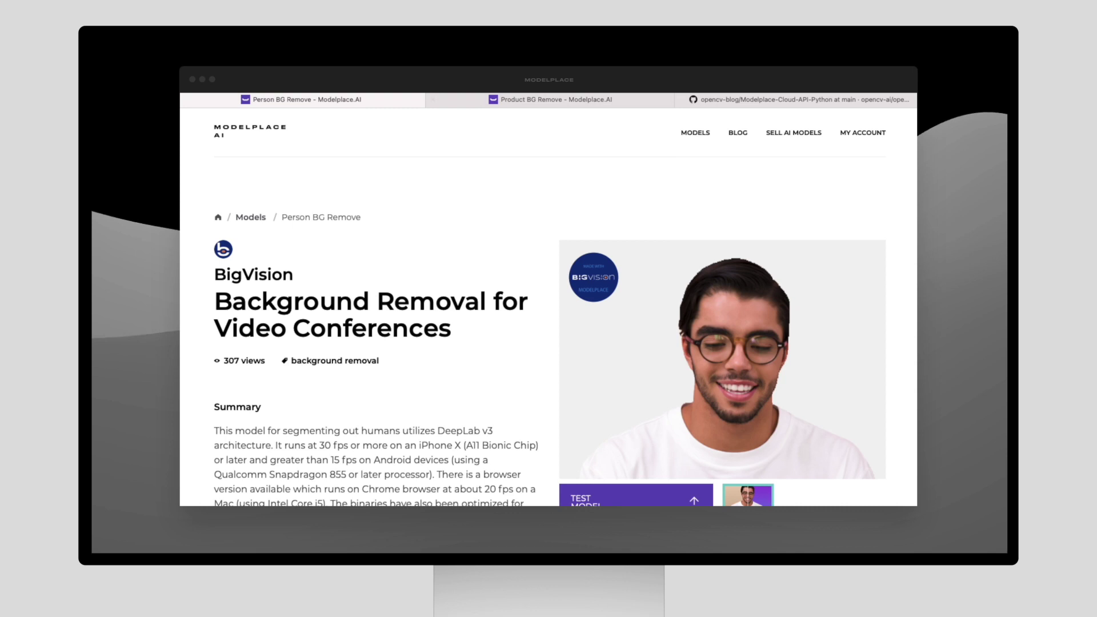
pyautogui.press('super+l')
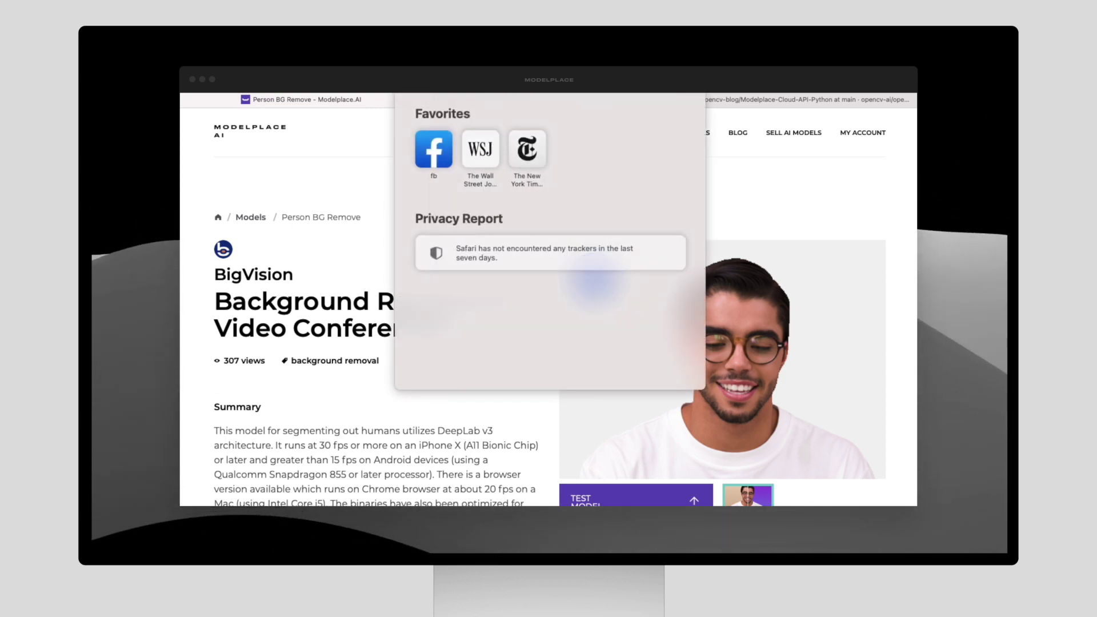
pyautogui.click(368, 248)
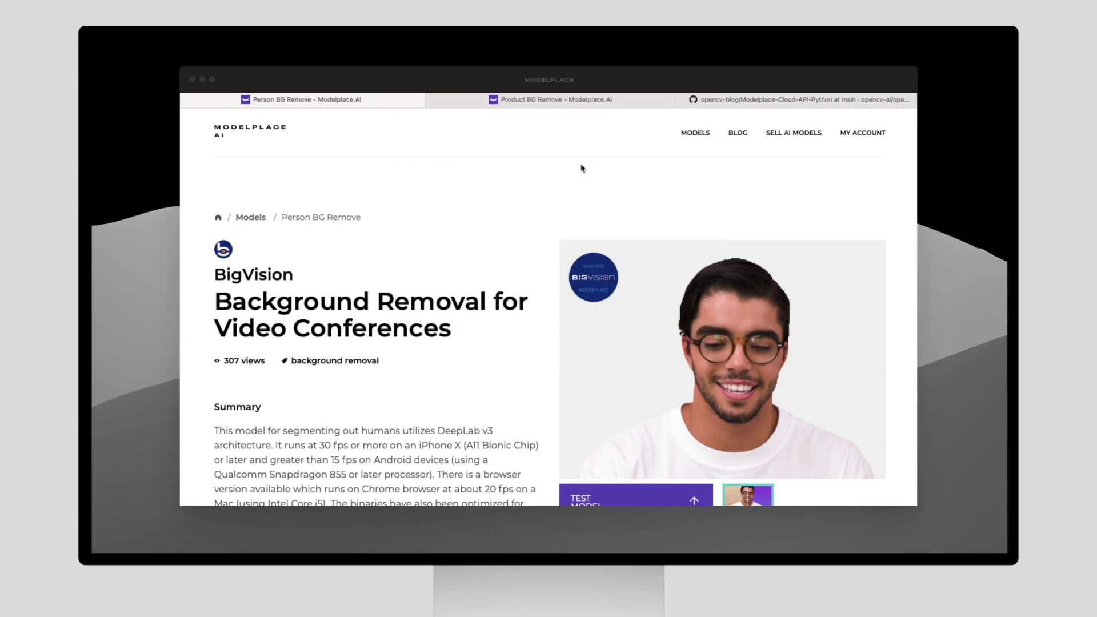
pyautogui.click(743, 100)
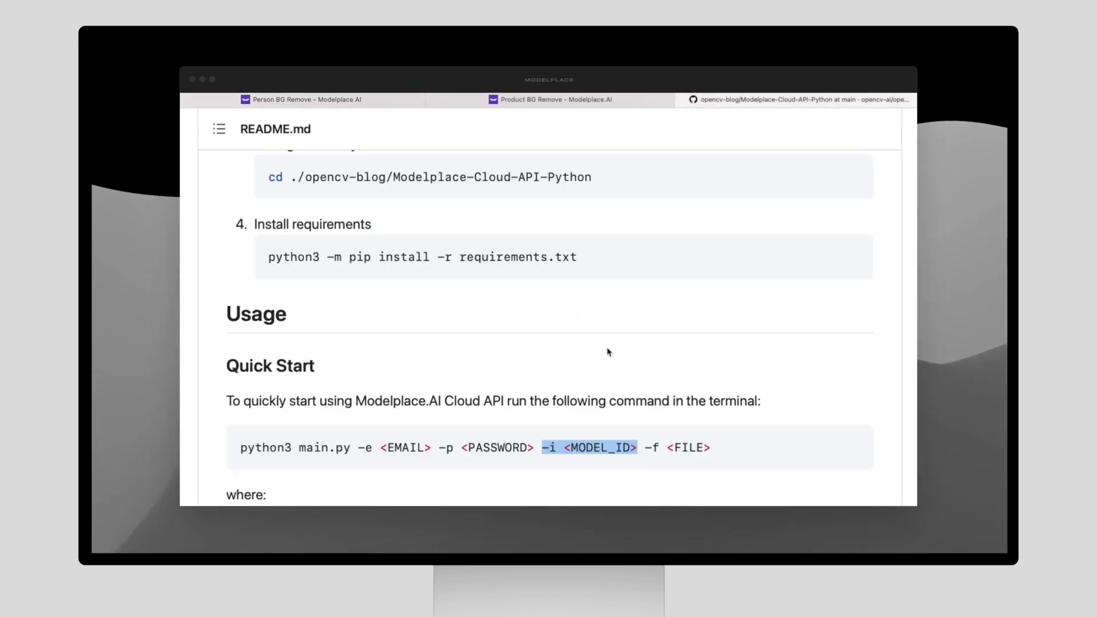
pyautogui.click(591, 442)
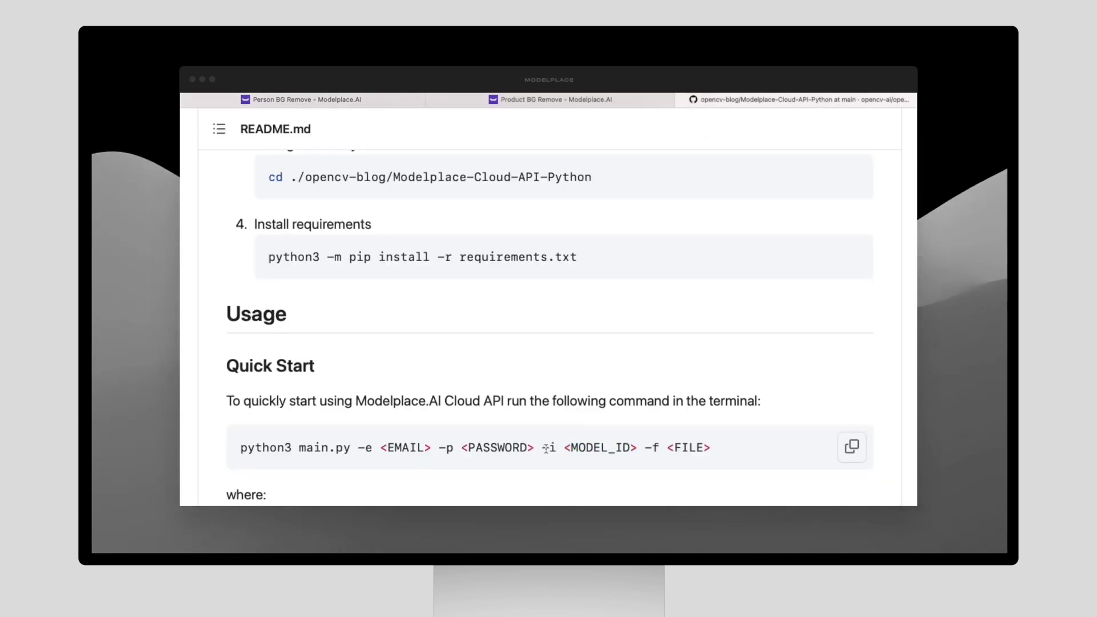
pyautogui.moveTo(546, 449); pyautogui.dragTo(637, 449)
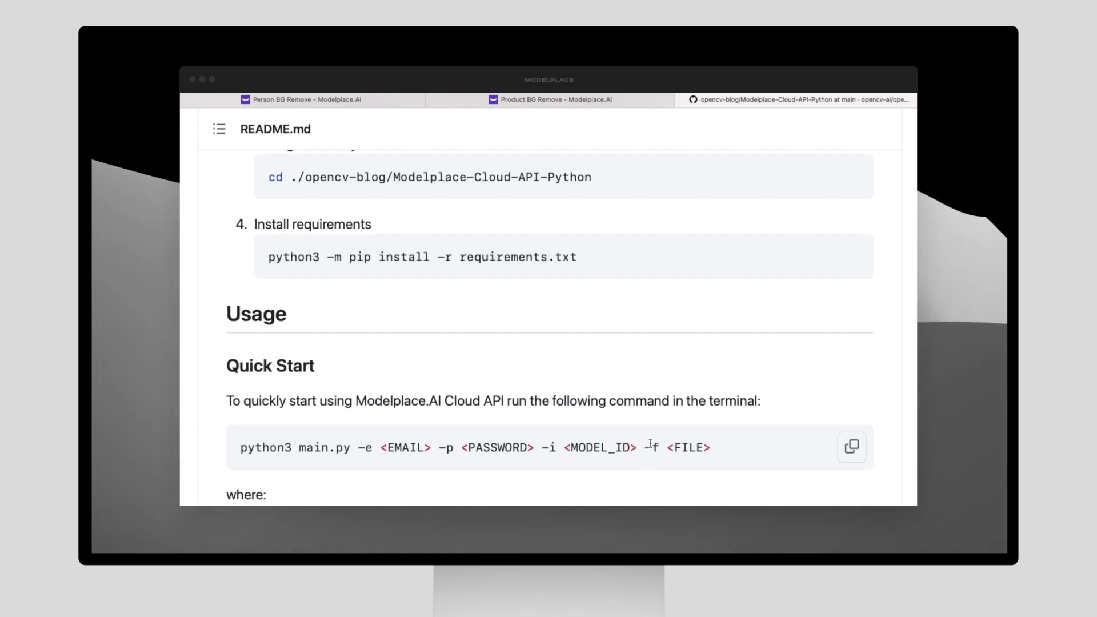
pyautogui.moveTo(650, 445); pyautogui.dragTo(664, 446)
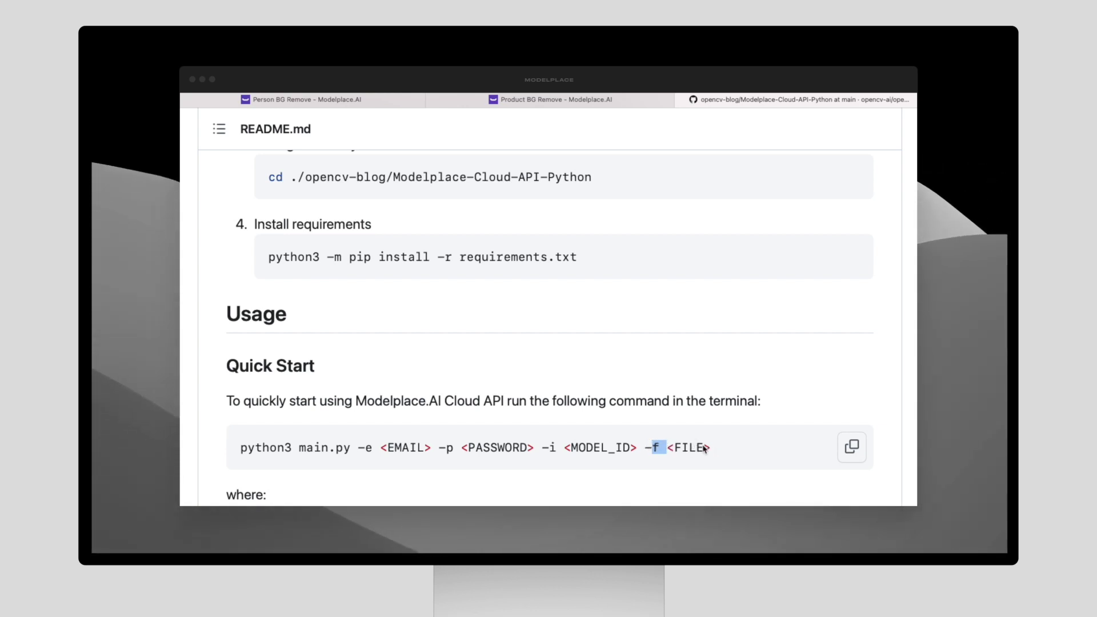
pyautogui.click(692, 461)
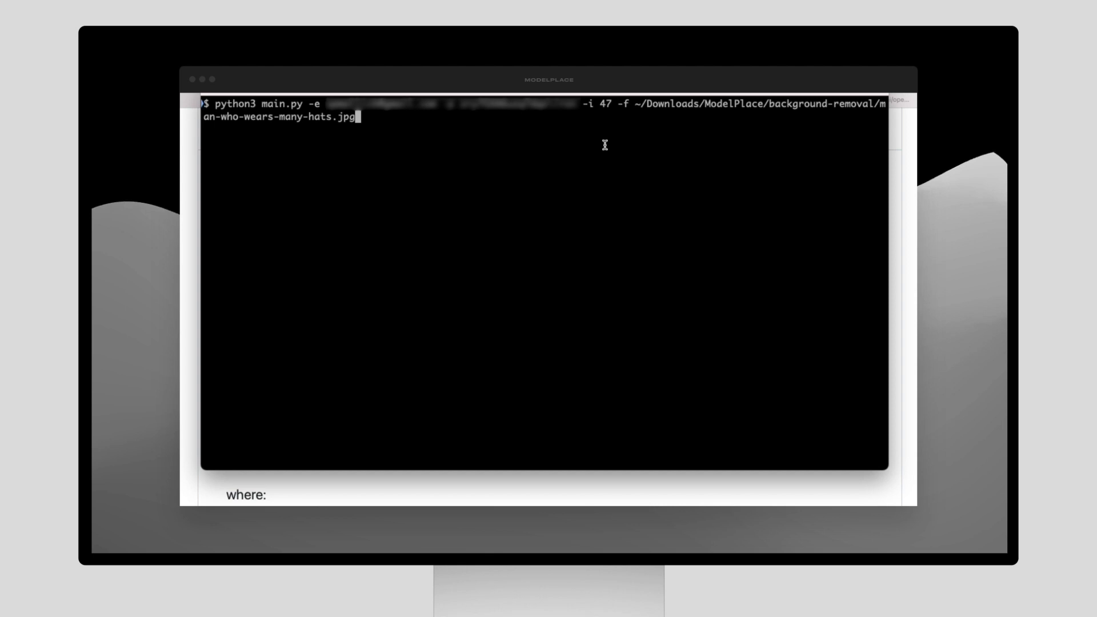
# - Run main.py with model 47 on man-who-wears-many-hats.jpg, saving results into ./results
pyautogui.press('Return')
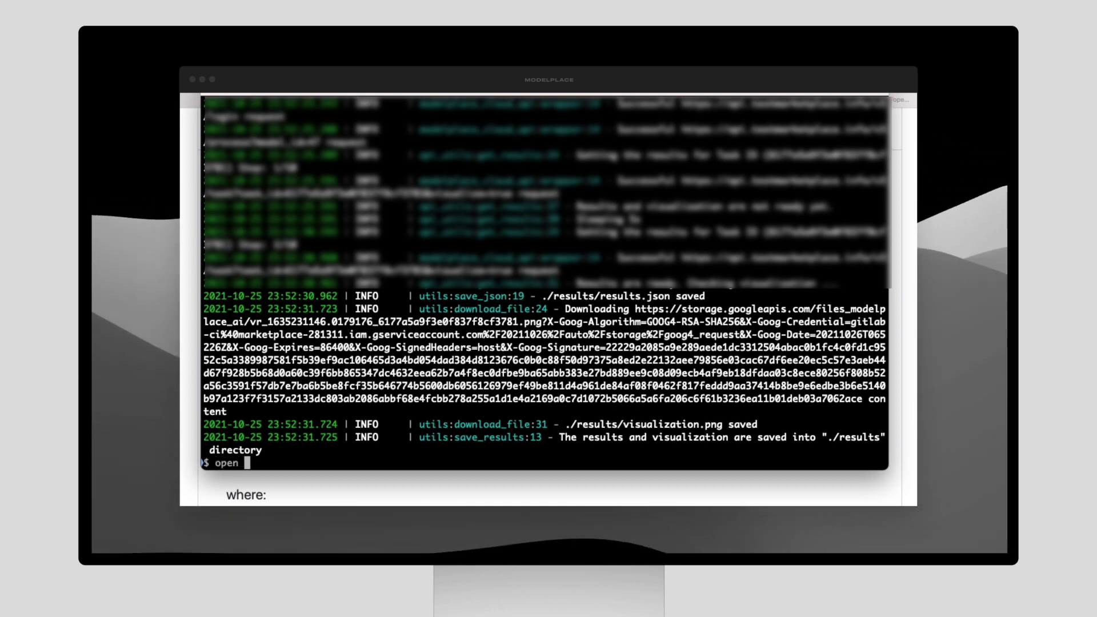
# - Open results/visualization.png to view the man with the background removed
pyautogui.write('res')
pyautogui.write('visualization.png')
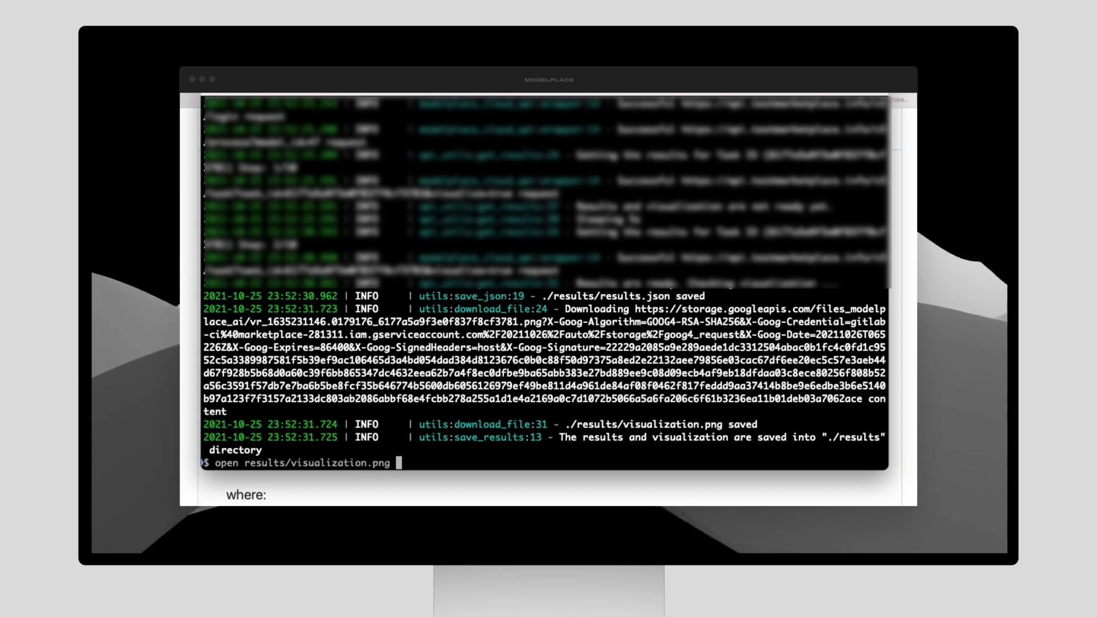
pyautogui.press('Return')
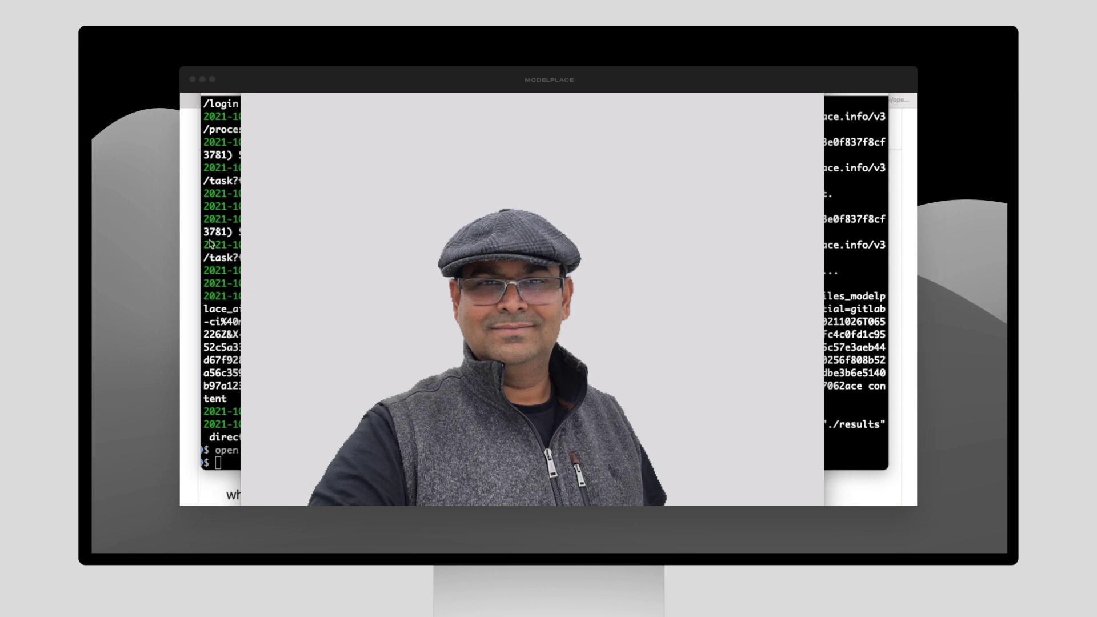
# - Rerun the main.py command with model 48 on red-shoe.jpg
pyautogui.click(211, 298)
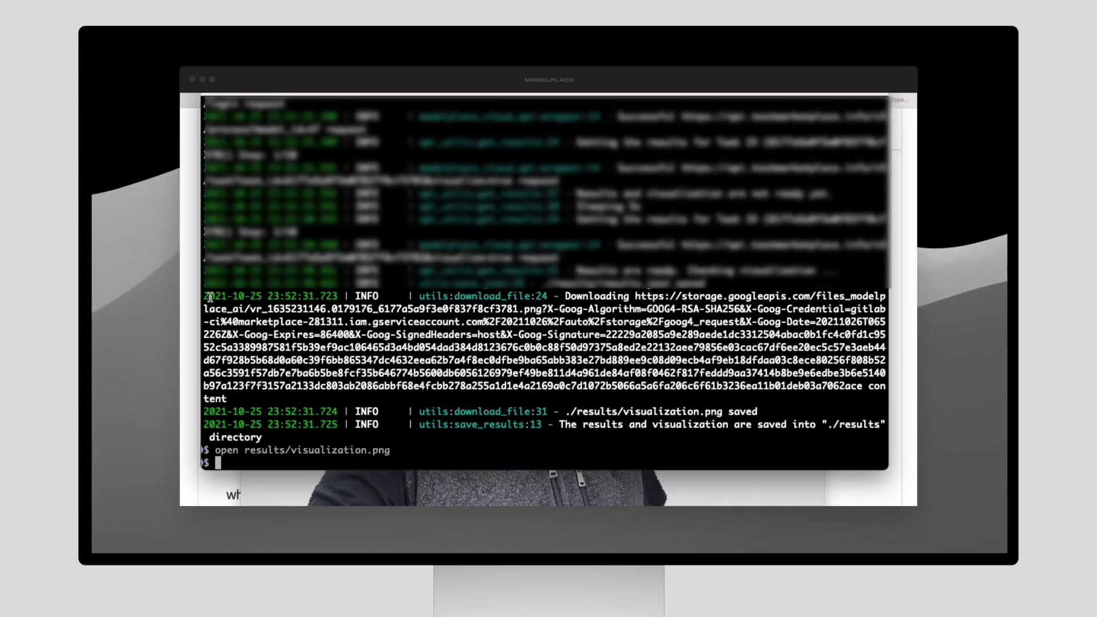
pyautogui.press('Up')
pyautogui.press('Up')
pyautogui.press('Up')
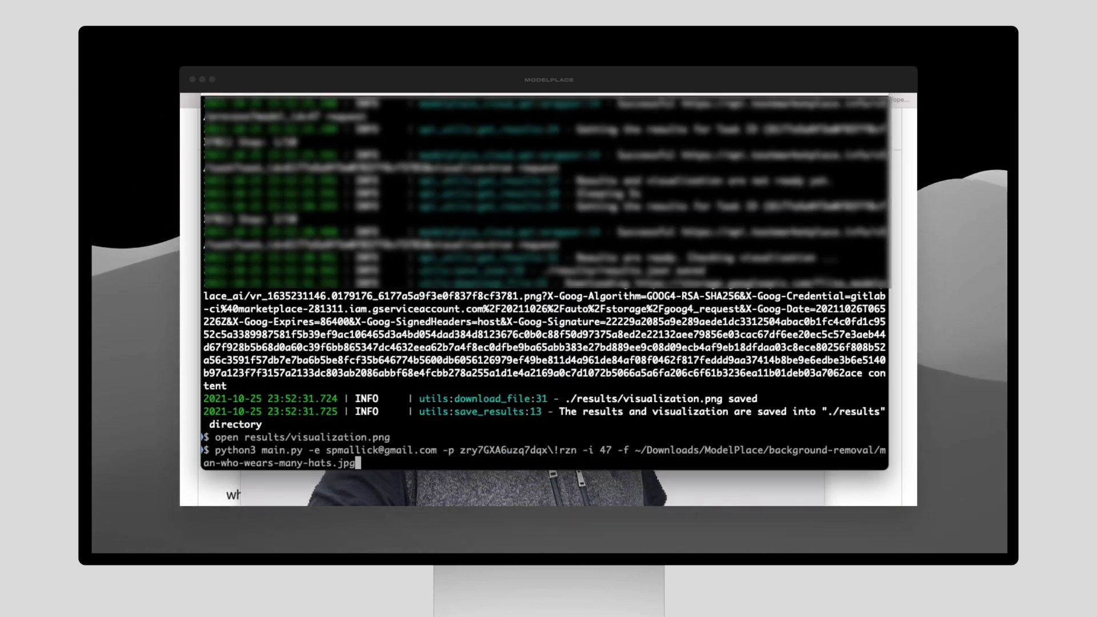
pyautogui.press('Up')
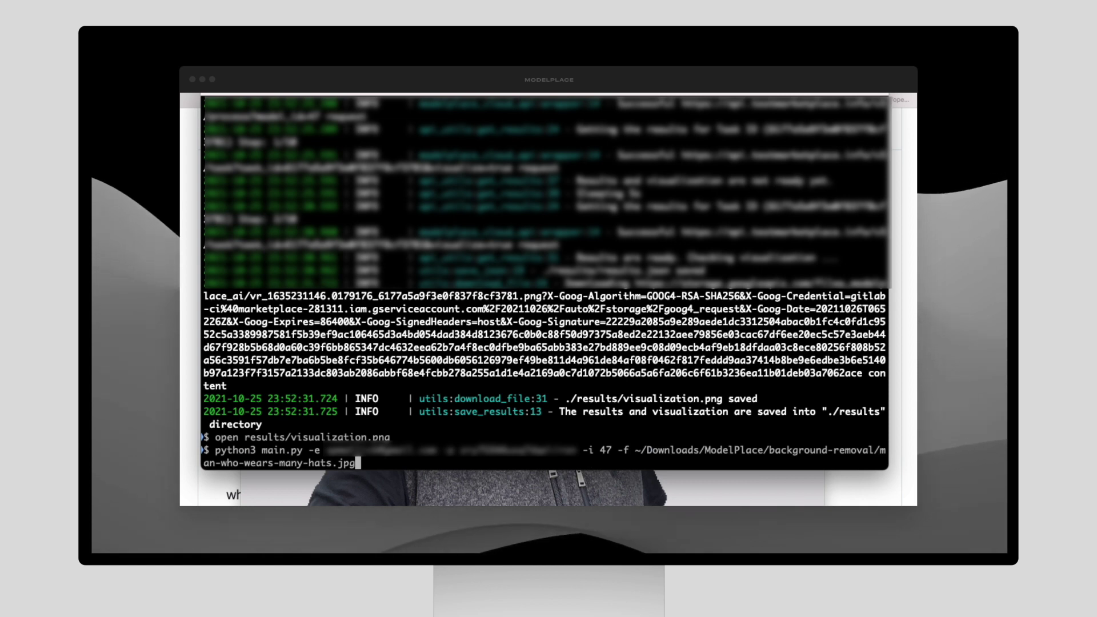
pyautogui.press('Down')
pyautogui.press('Down')
pyautogui.press('Down')
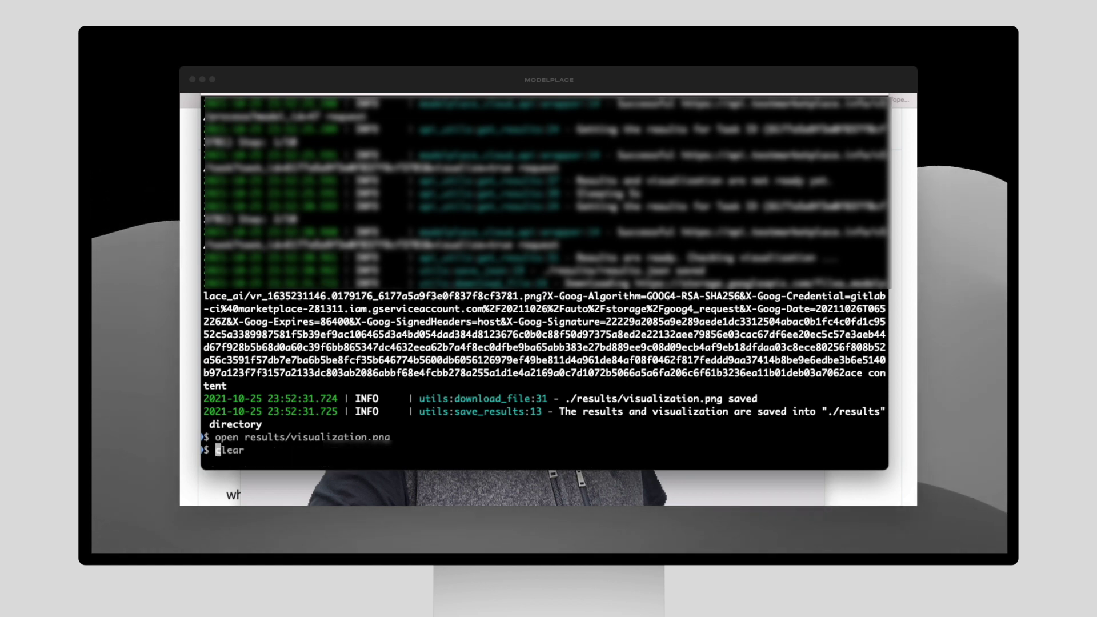
pyautogui.press('Return')
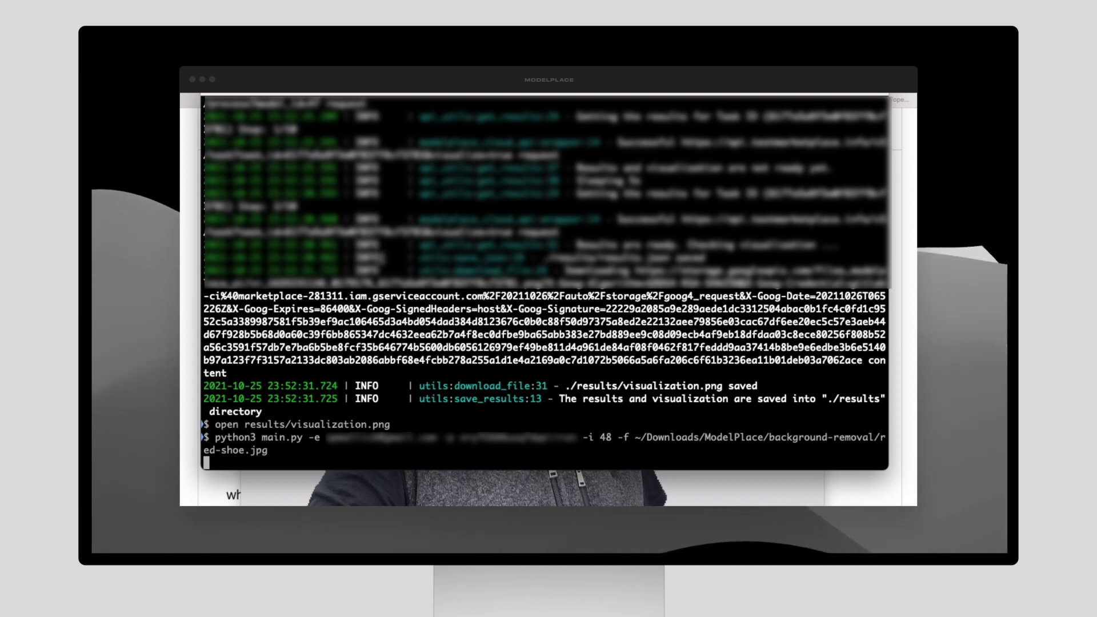
# - Highlight model ID 48, then open ./results/visualization.png showing the burgundy shoe
pyautogui.doubleClick(605, 438)
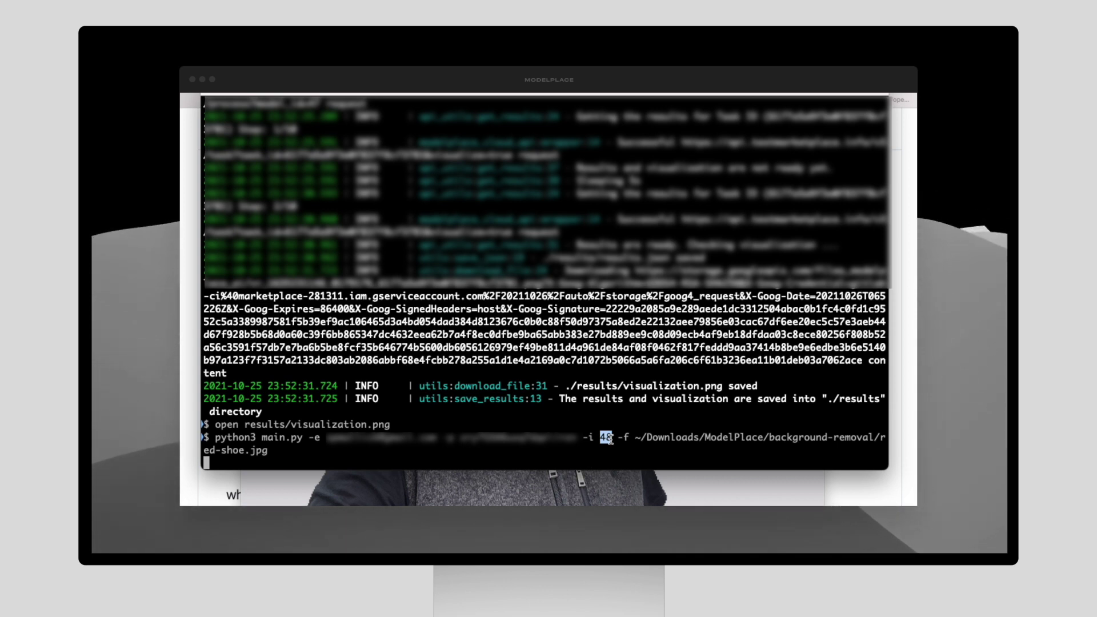
pyautogui.click(609, 440)
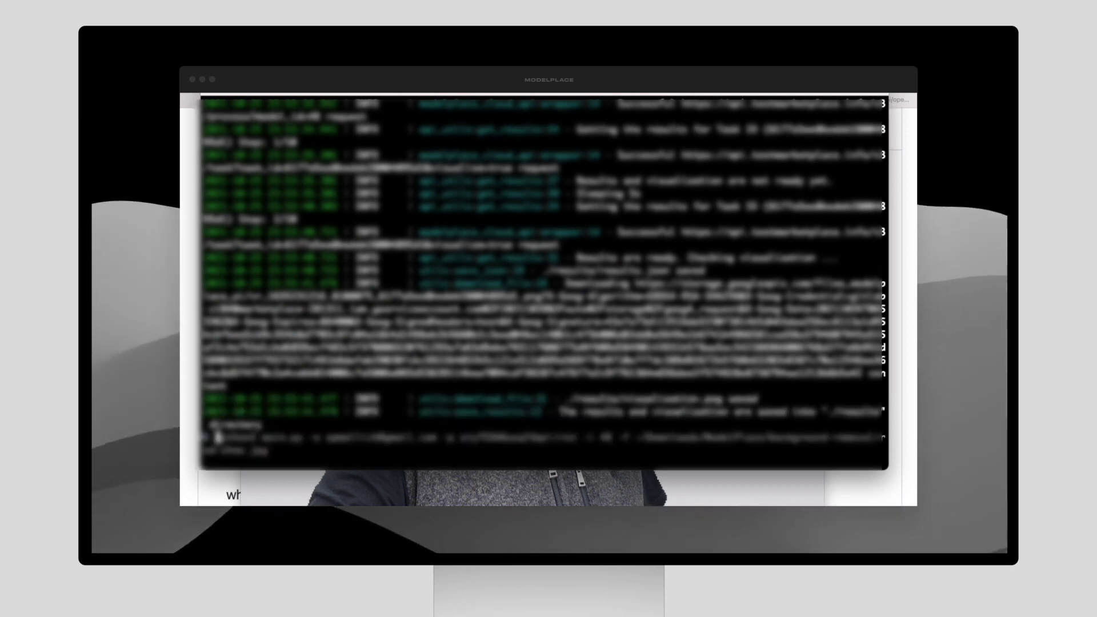
pyautogui.write('open ./results/visualization.png')
pyautogui.press('Return')
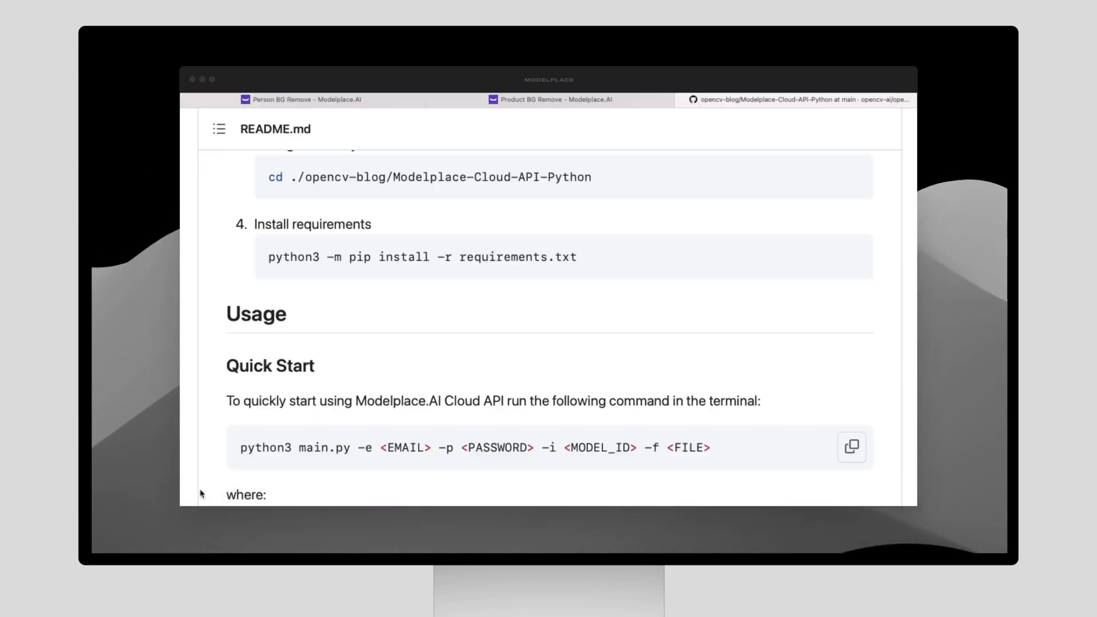
pyautogui.scroll(15, 335, 401)
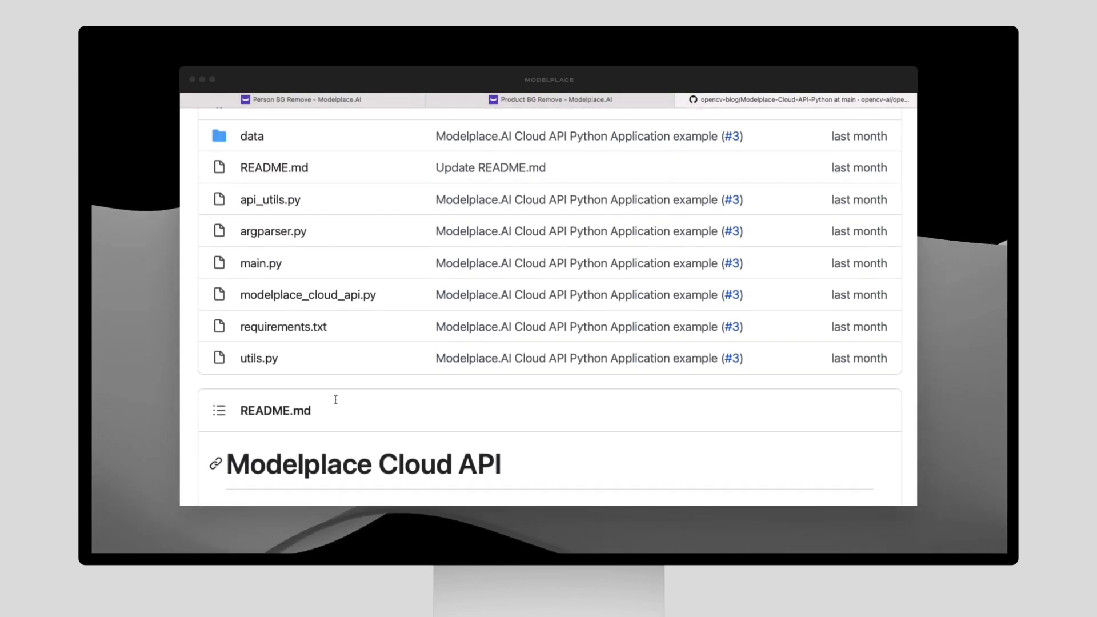
pyautogui.scroll(1, 336, 404)
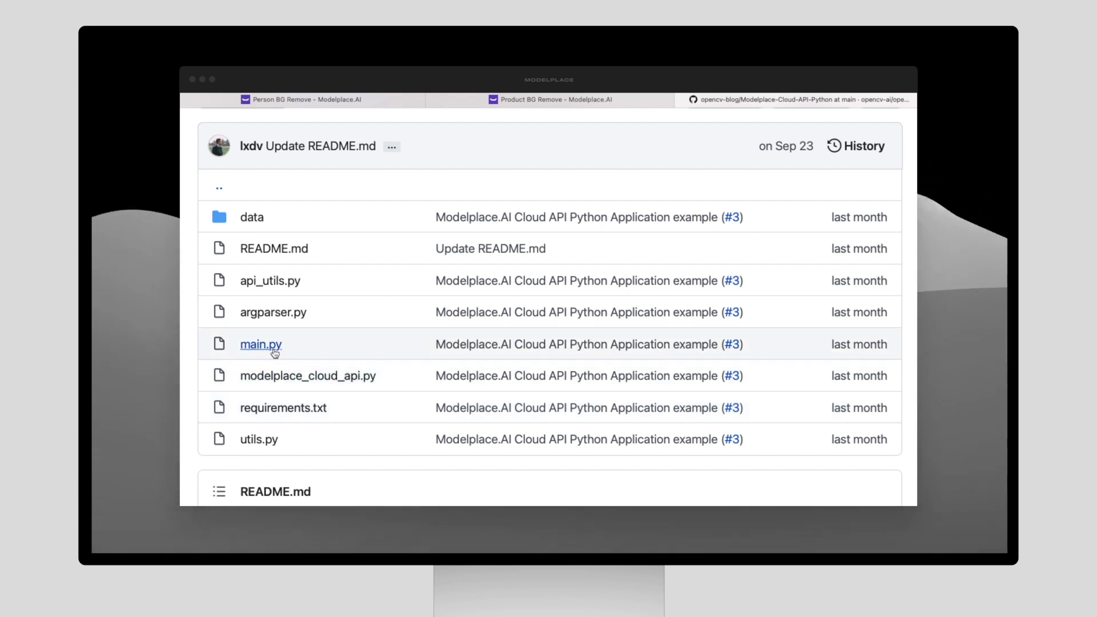
pyautogui.click(313, 358)
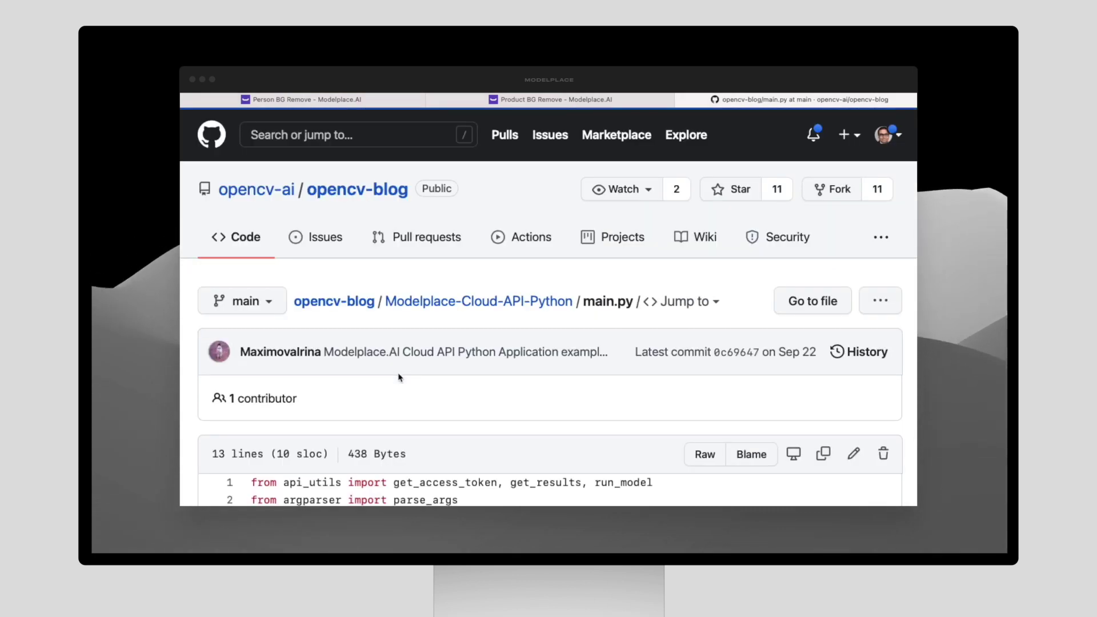
pyautogui.scroll(-3, 399, 373)
pyautogui.scroll(-5, 398, 374)
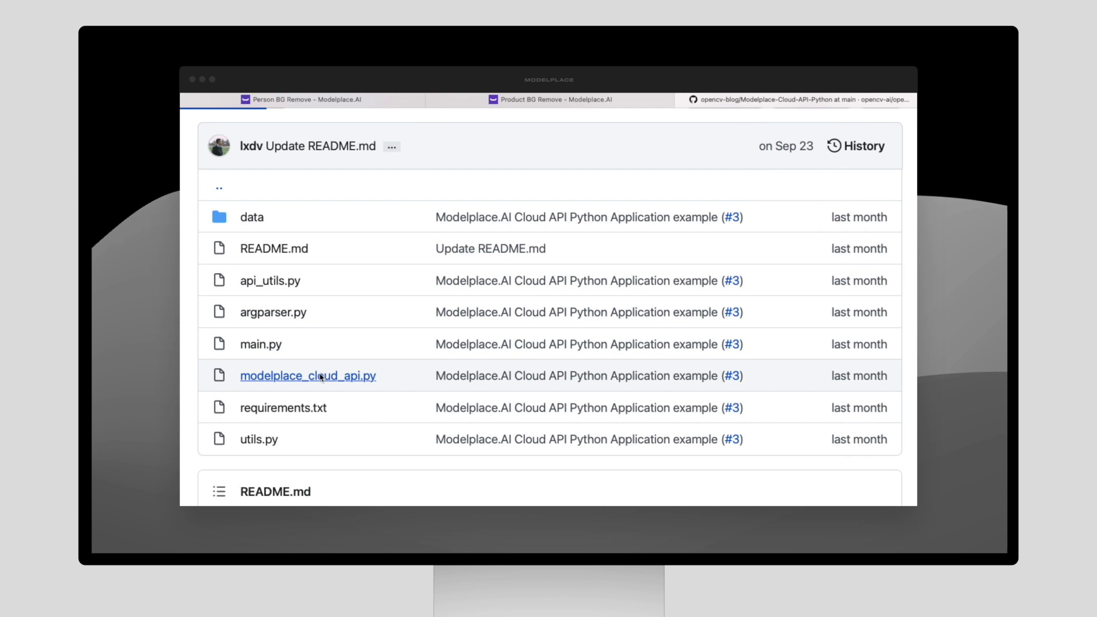
# - Open modelplace_cloud_api.py on GitHub and scroll down through its code
pyautogui.click(321, 377)
pyautogui.scroll(-7, 396, 409)
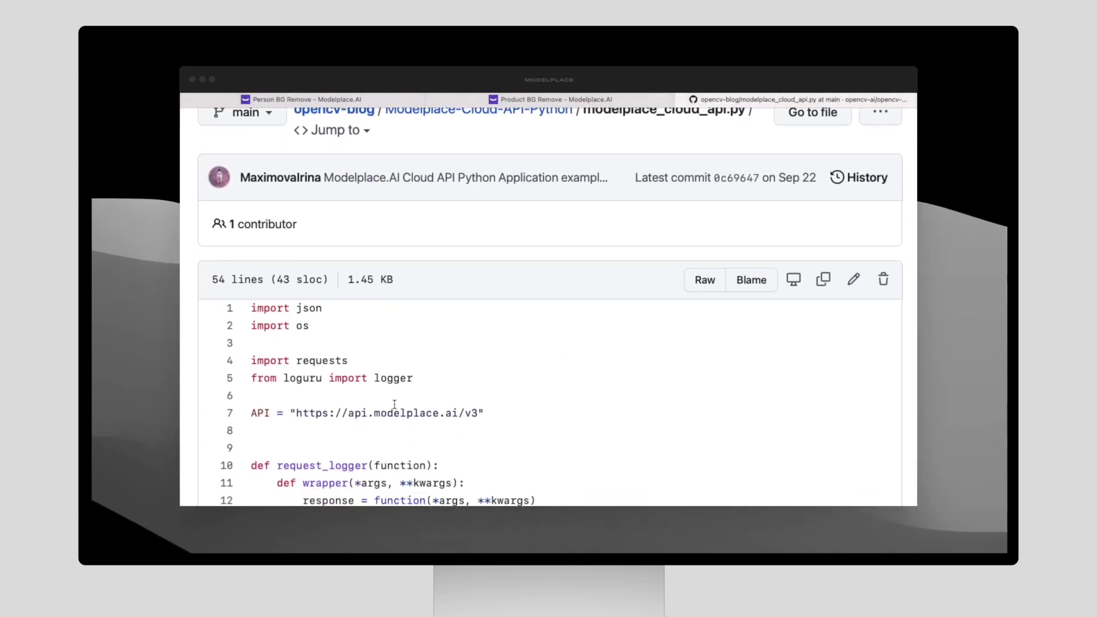
pyautogui.scroll(-1, 394, 404)
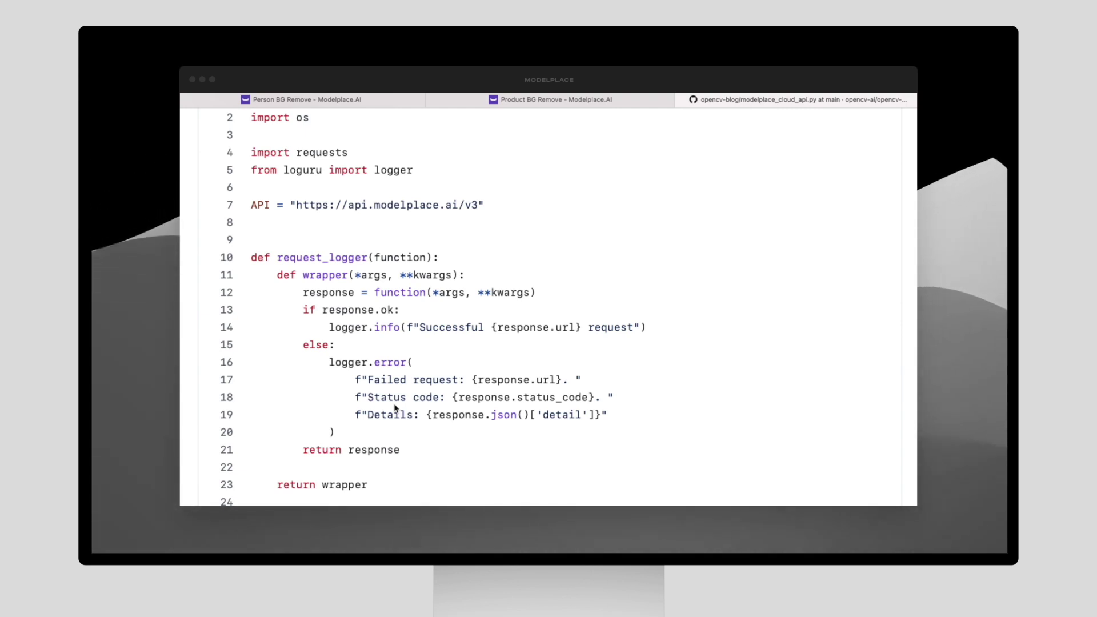
pyautogui.scroll(-5, 396, 409)
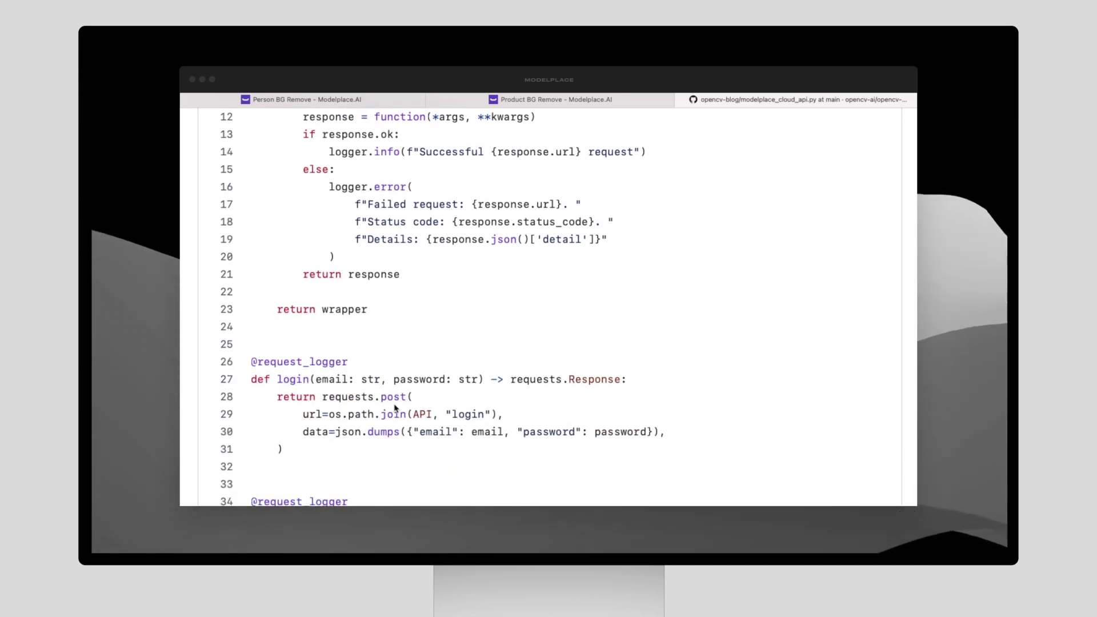
pyautogui.scroll(-4, 395, 408)
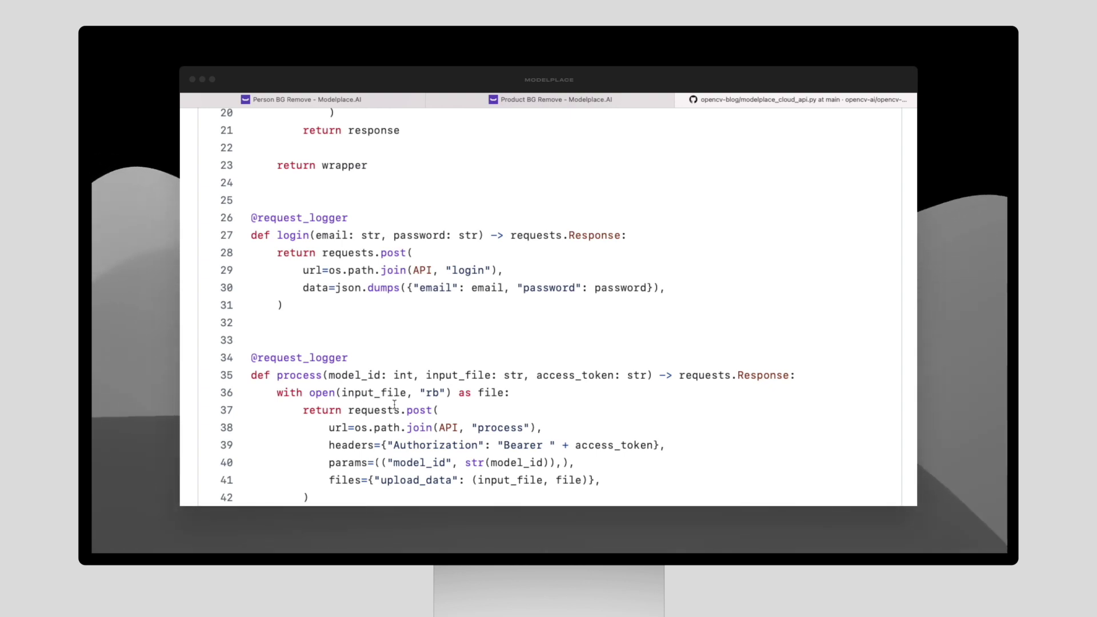
pyautogui.scroll(-6, 394, 404)
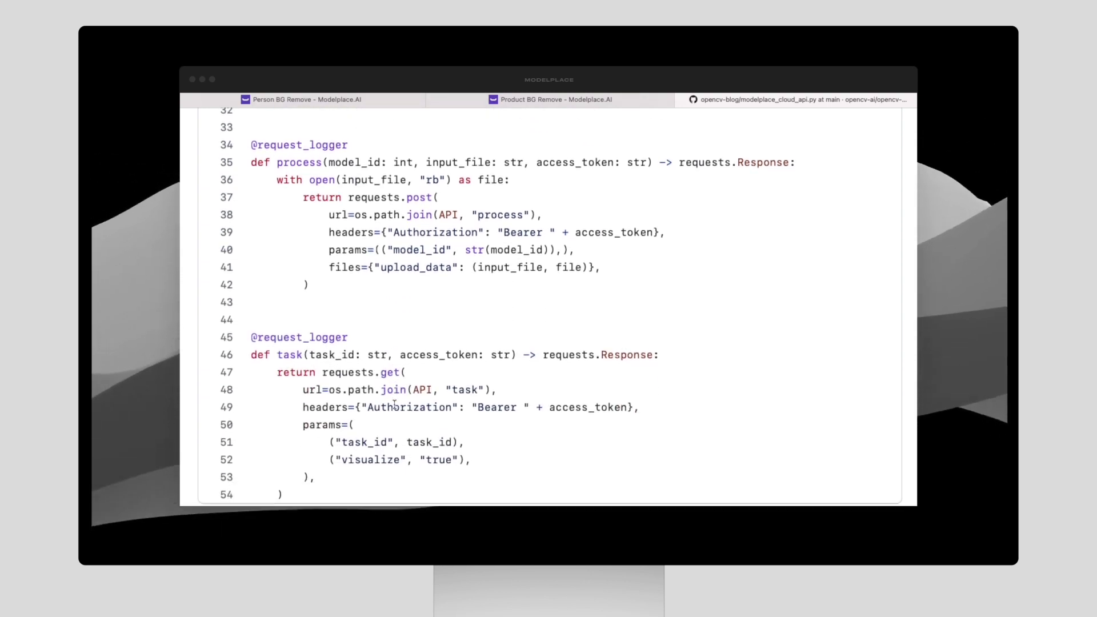
pyautogui.scroll(-5, 394, 404)
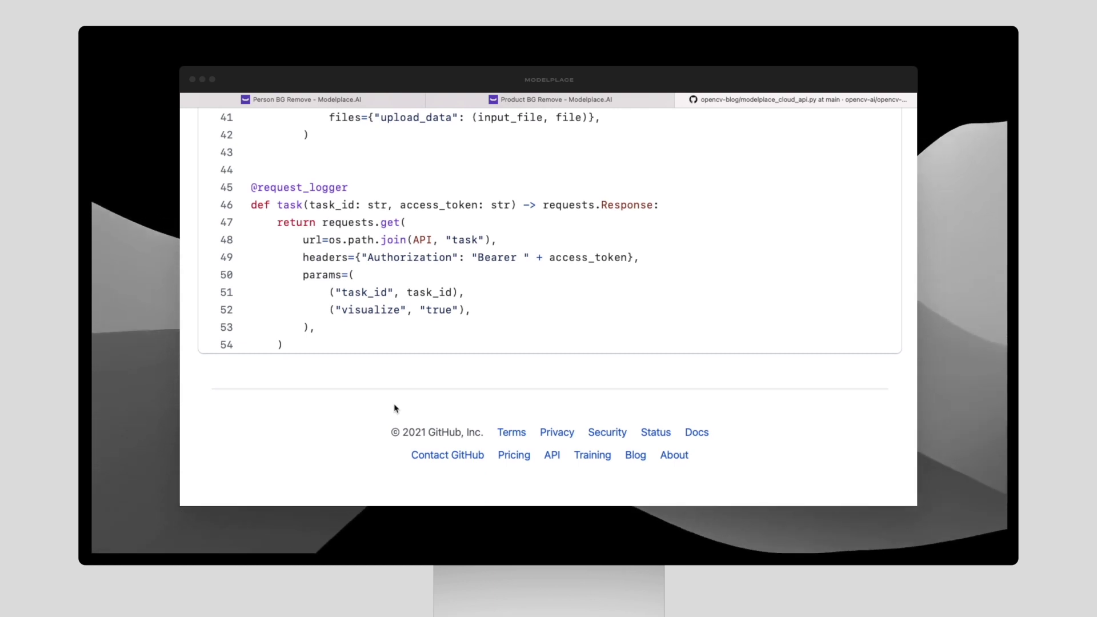
# - Return to the opencv-blog repository home and scroll to its blog post table
pyautogui.scroll(8, 394, 407)
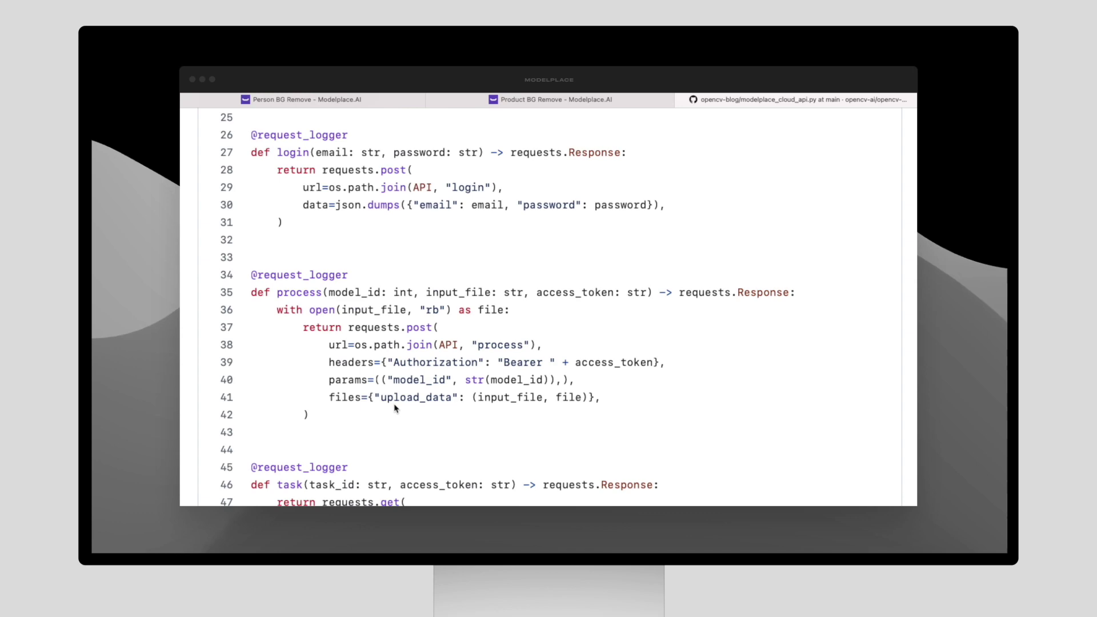
pyautogui.scroll(12, 394, 408)
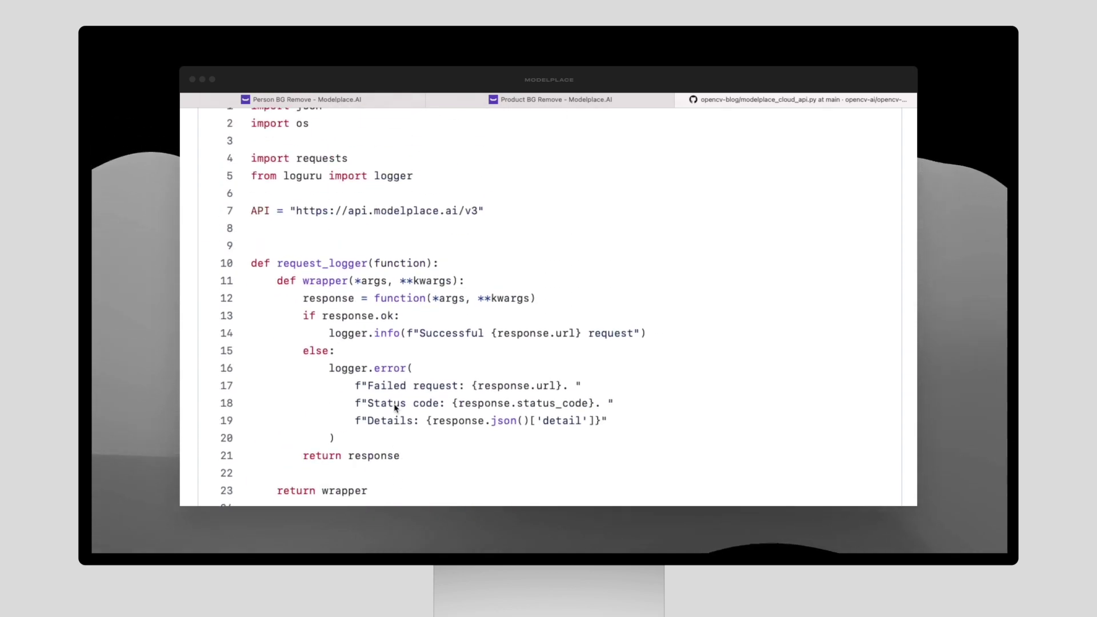
pyautogui.scroll(4, 394, 407)
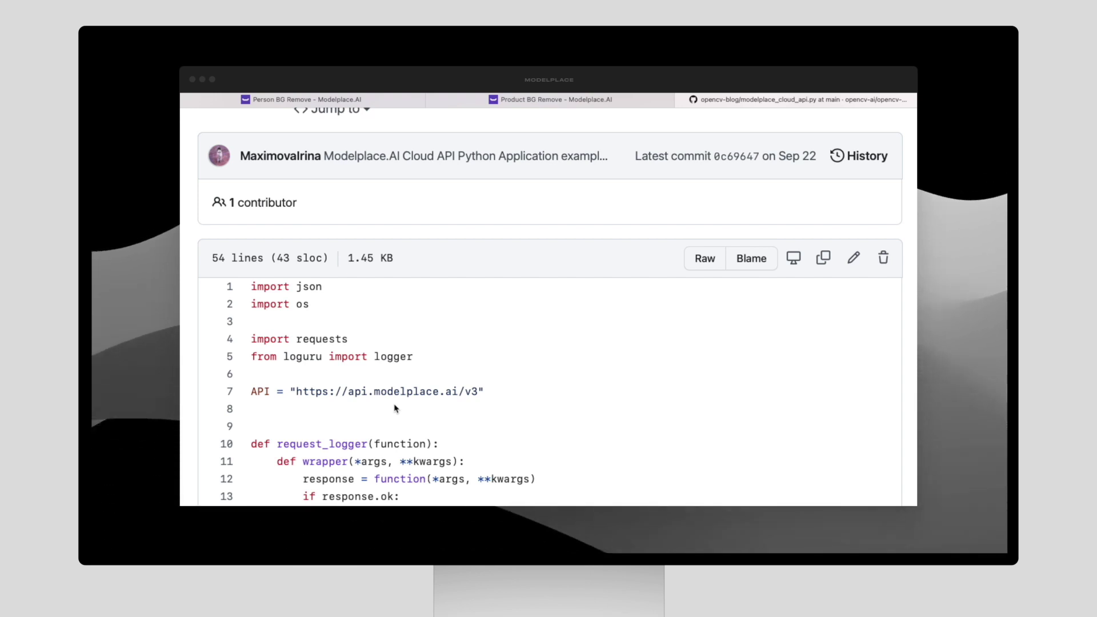
pyautogui.scroll(5, 394, 407)
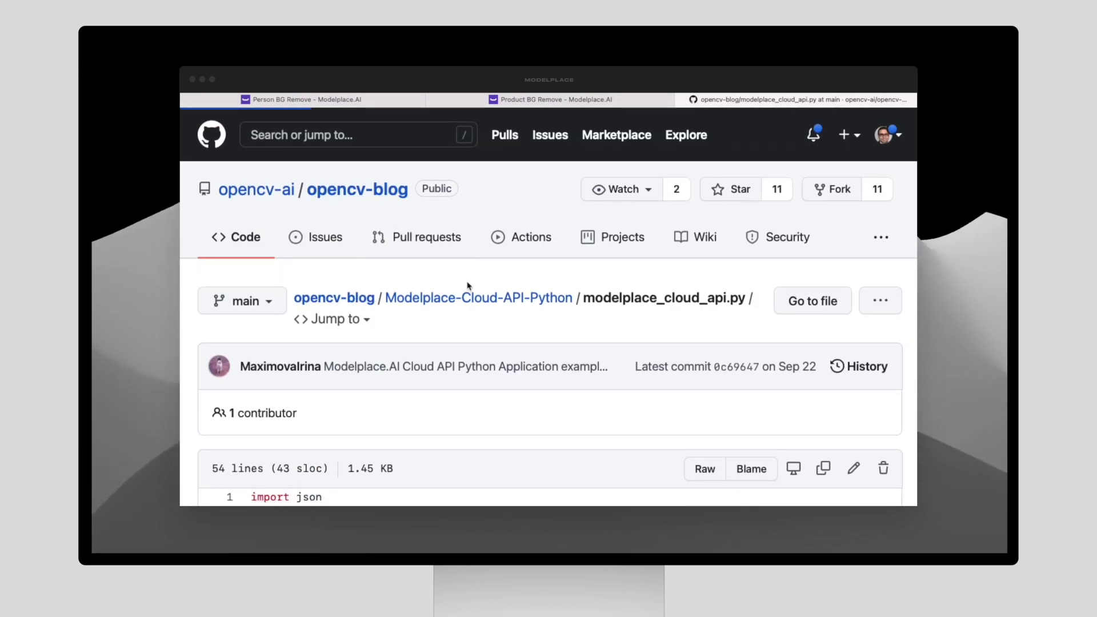
pyautogui.press('super+bracketleft')
pyautogui.scroll(-6, 467, 286)
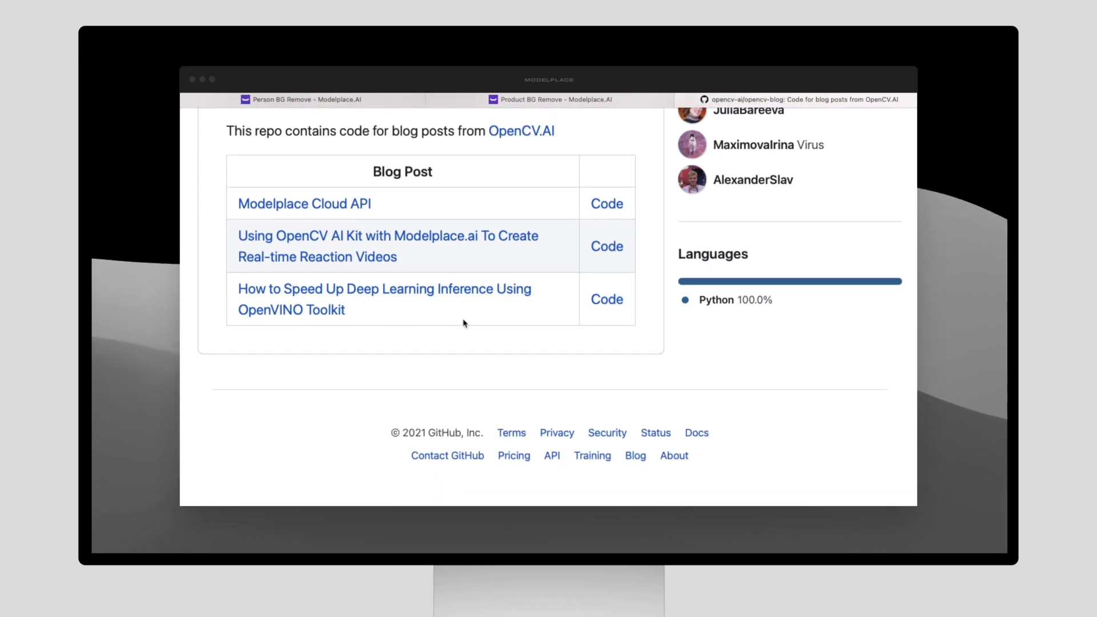
# - Open the Modelplace Cloud API post, accept cookies, and highlight the Quick Start curl login command
pyautogui.click(358, 205)
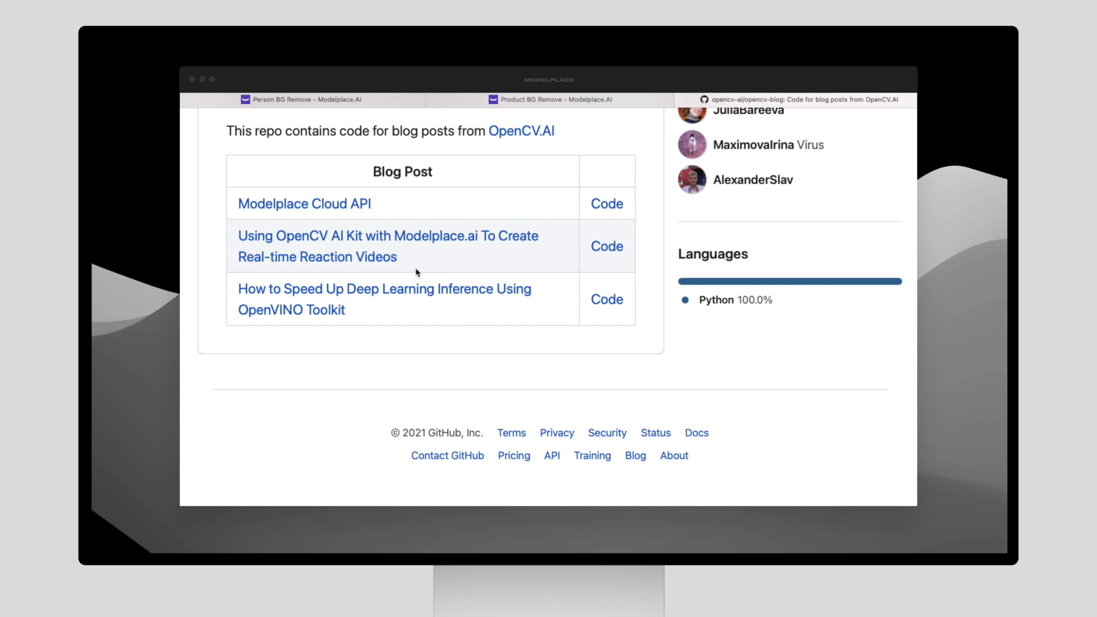
pyautogui.scroll(-3, 423, 277)
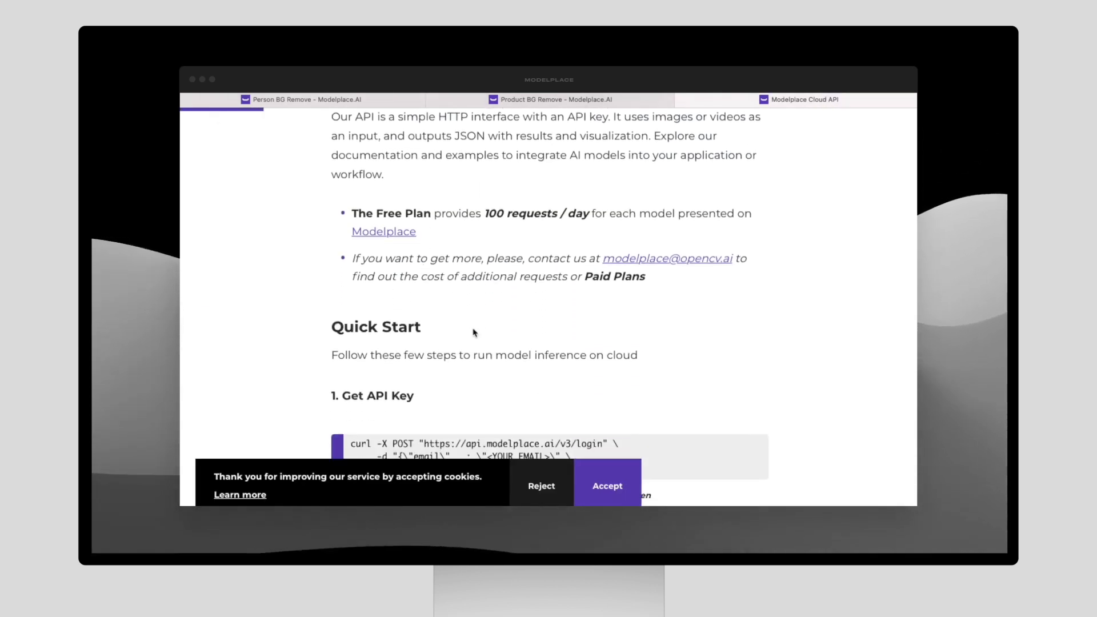
pyautogui.click(601, 487)
pyautogui.scroll(-5, 601, 486)
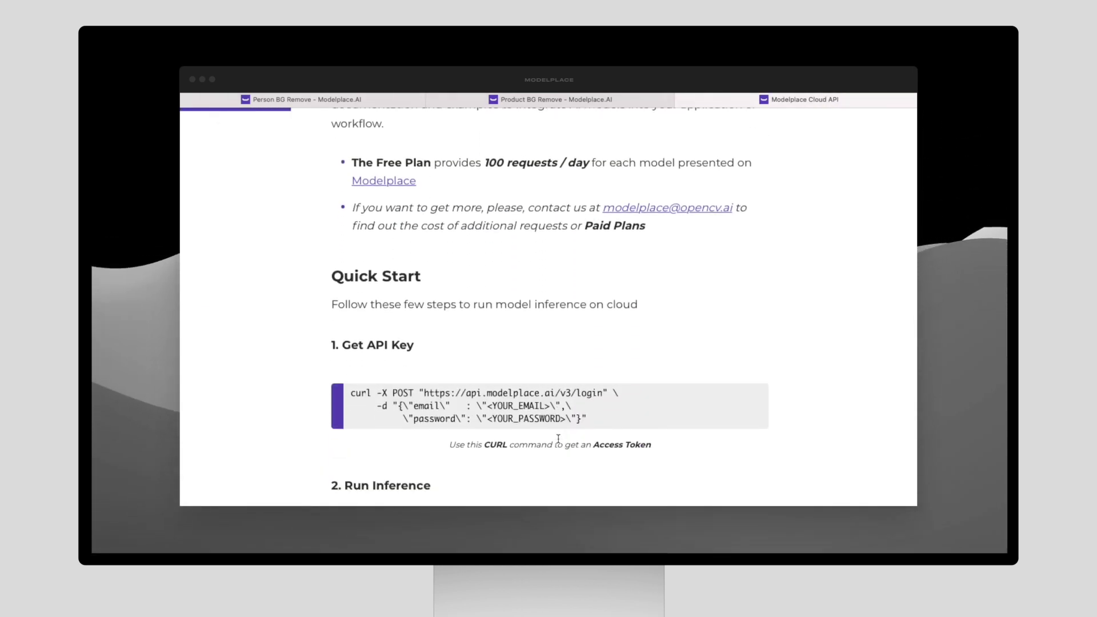
pyautogui.moveTo(352, 322); pyautogui.dragTo(594, 344)
pyautogui.click(548, 392)
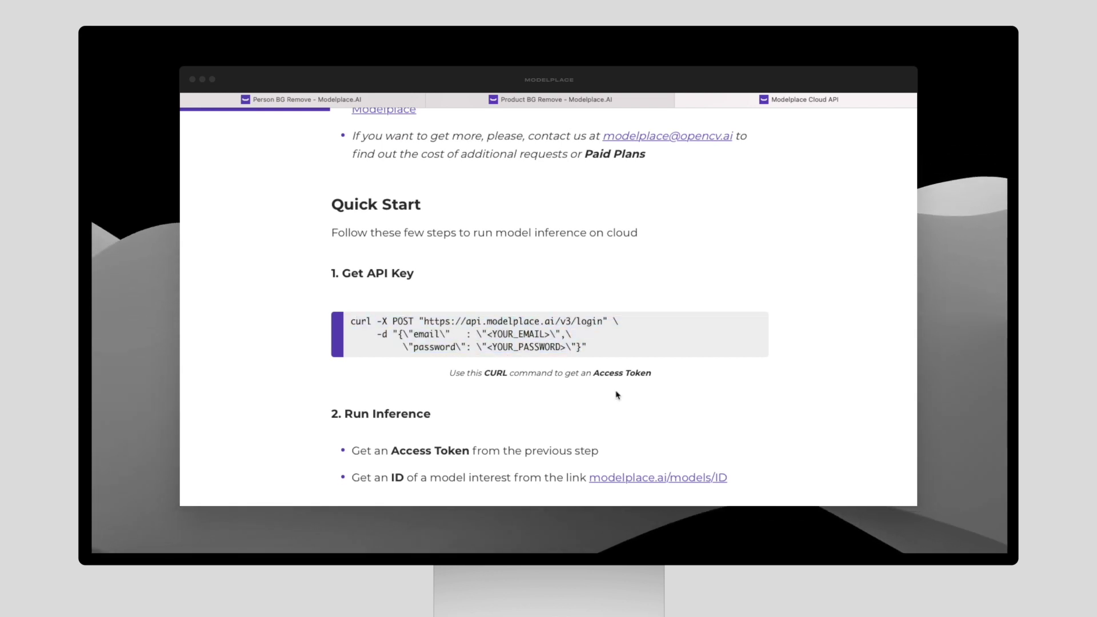